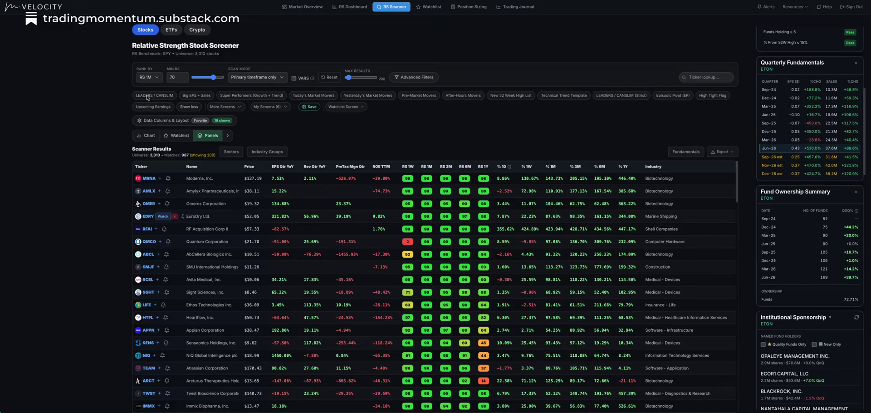
Apply the LEADERS / CANSLIM preset and rank its matches by RS 3M and finally by RS 1M.
click(155, 96)
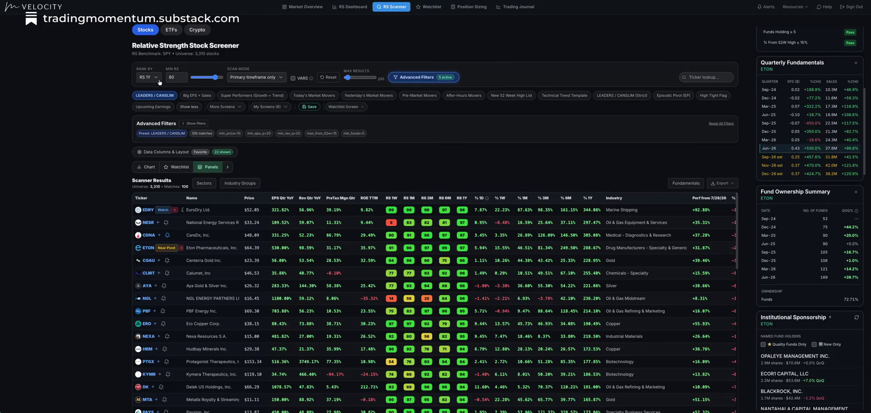
click(159, 82)
click(102, 85)
click(151, 81)
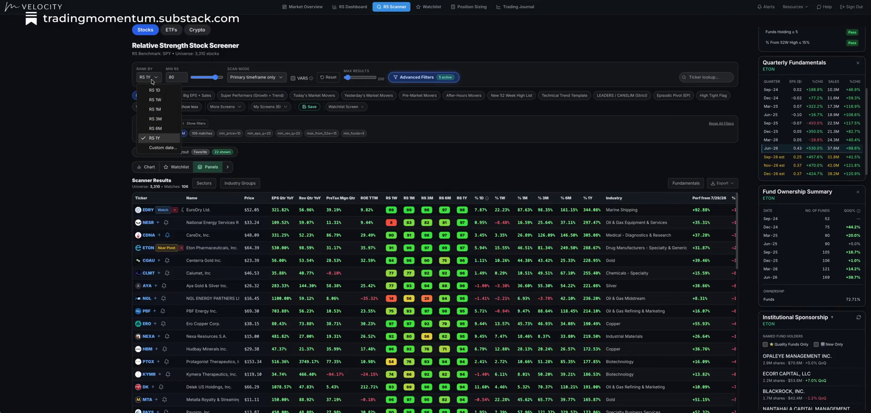
click(159, 119)
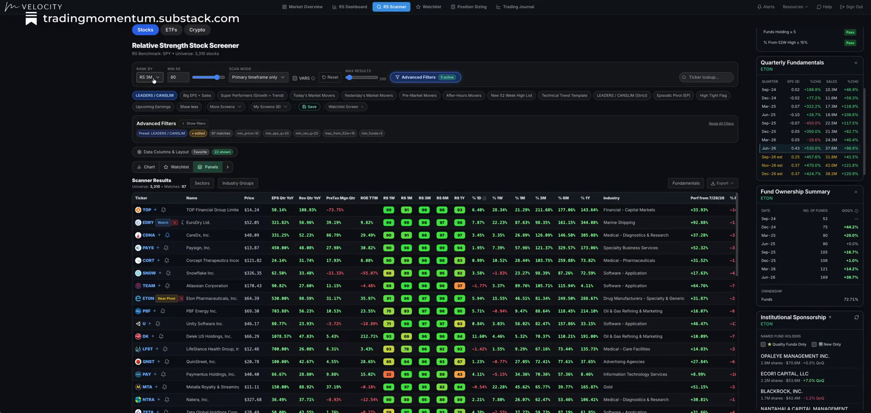
click(155, 82)
click(158, 109)
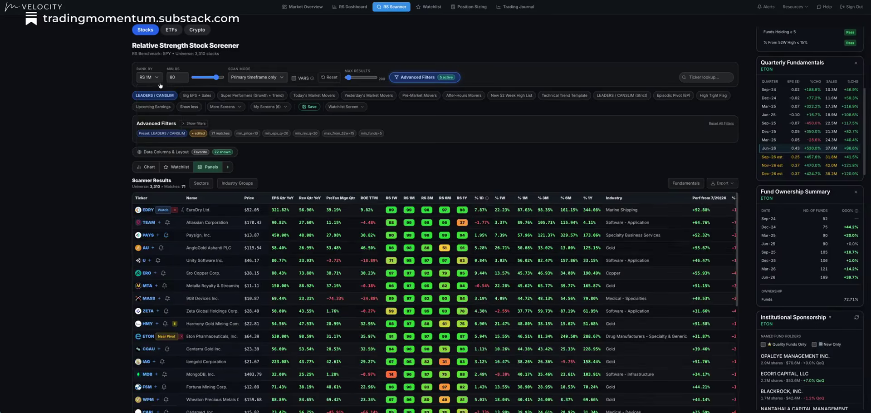
click(156, 78)
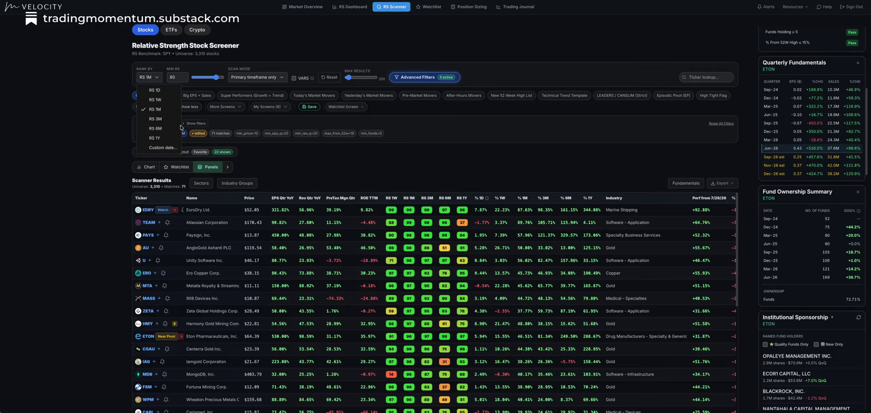
click(120, 117)
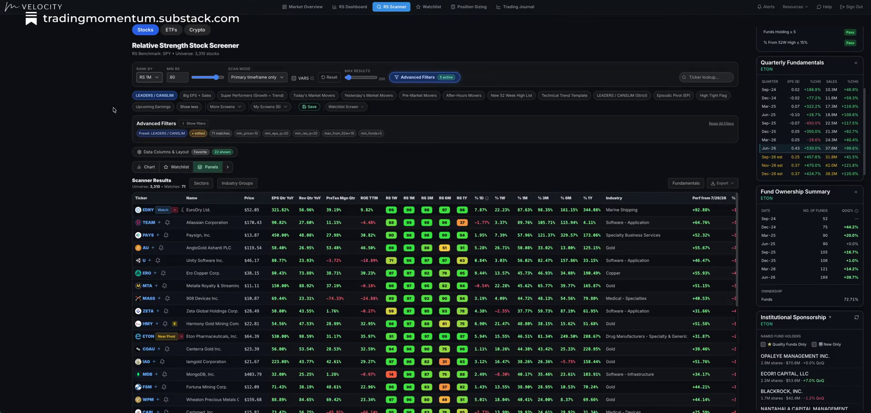
click(149, 77)
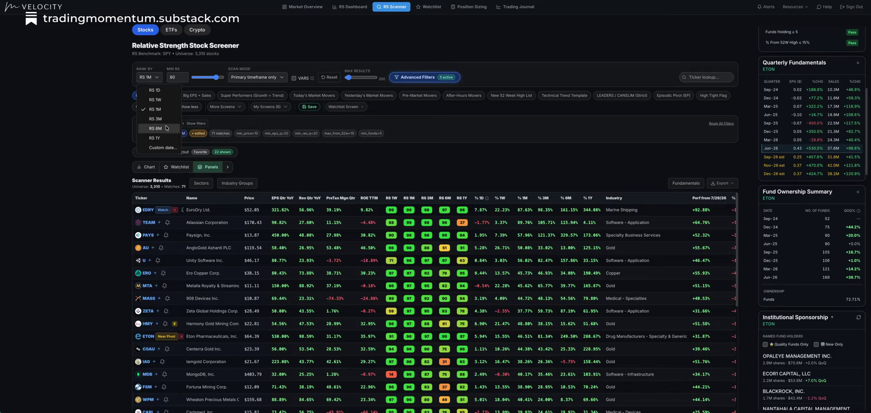
click(86, 124)
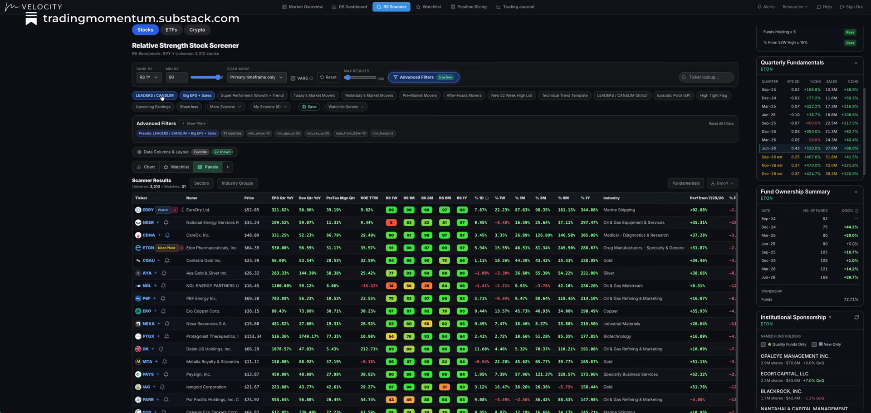
Narrow the scan to the Big EPS + Sales preset and review the options under Other Fundamental Filters.
click(198, 98)
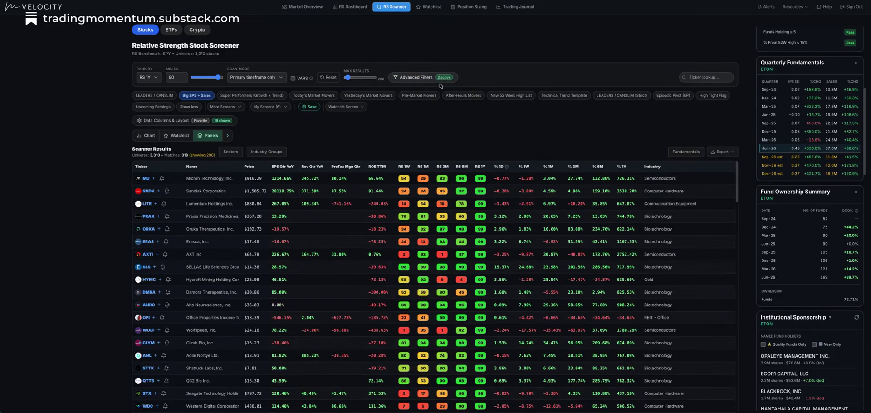
click(187, 125)
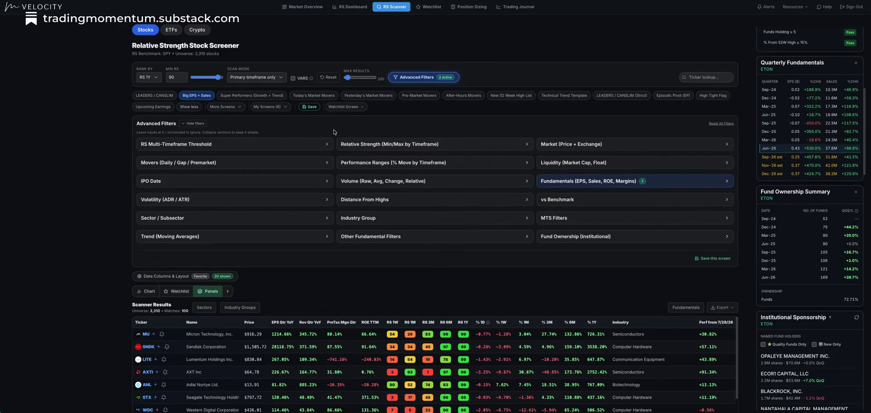
click(427, 236)
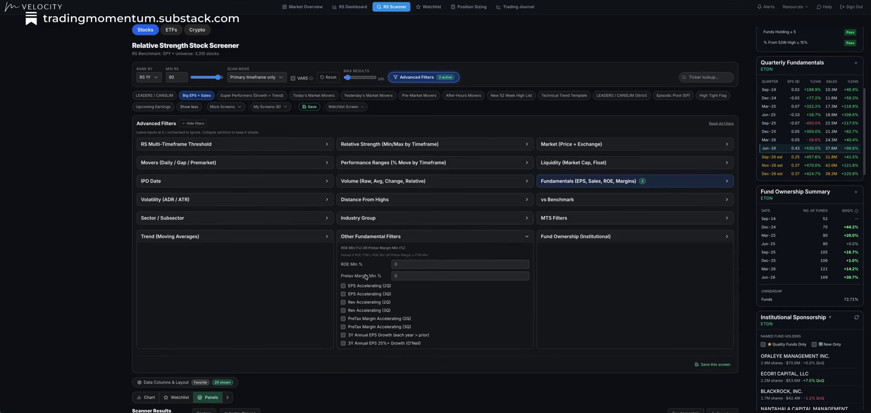
click(487, 236)
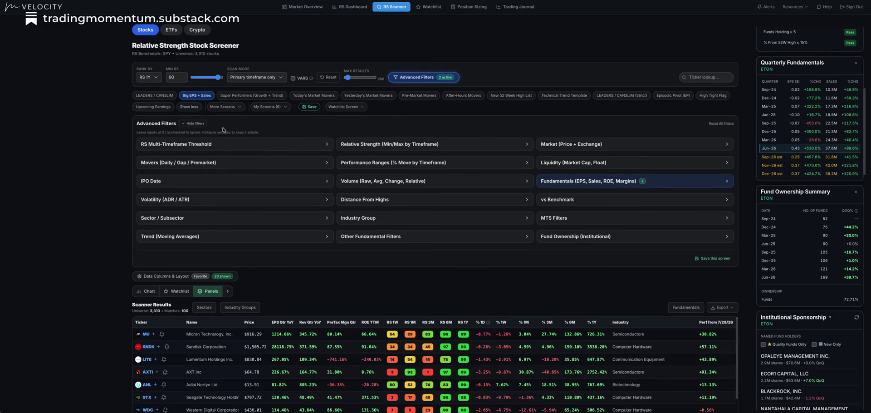
click(193, 123)
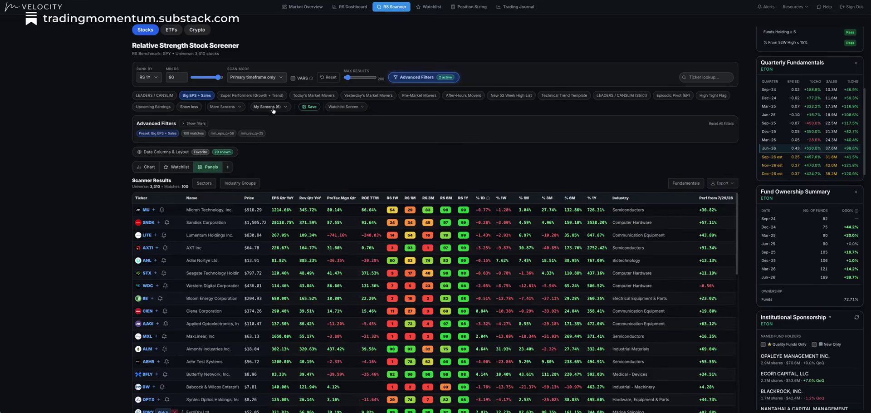
Load the saved ROE/Margins screen and sort its results by RS 1W and finally by RS 1Y.
click(272, 108)
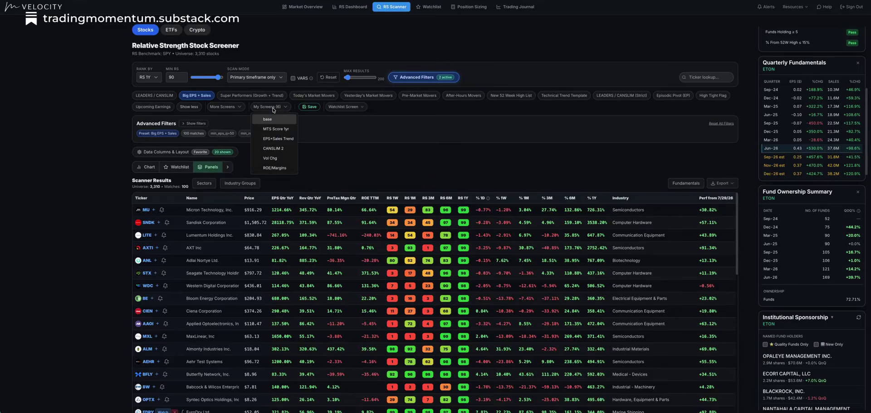
click(275, 167)
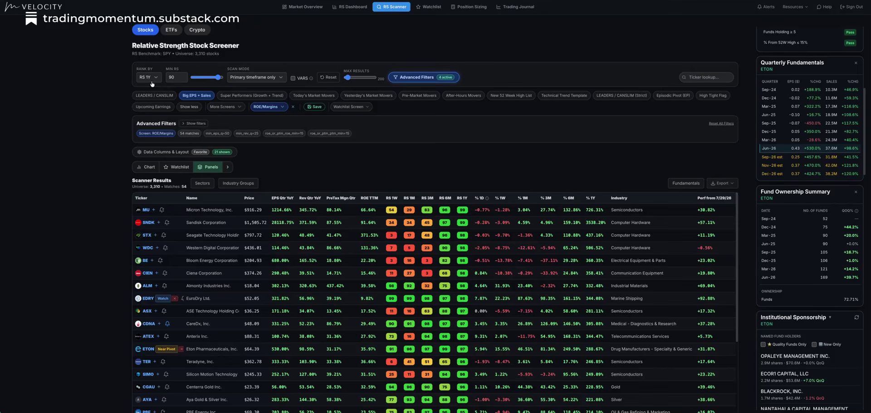
click(270, 106)
click(361, 172)
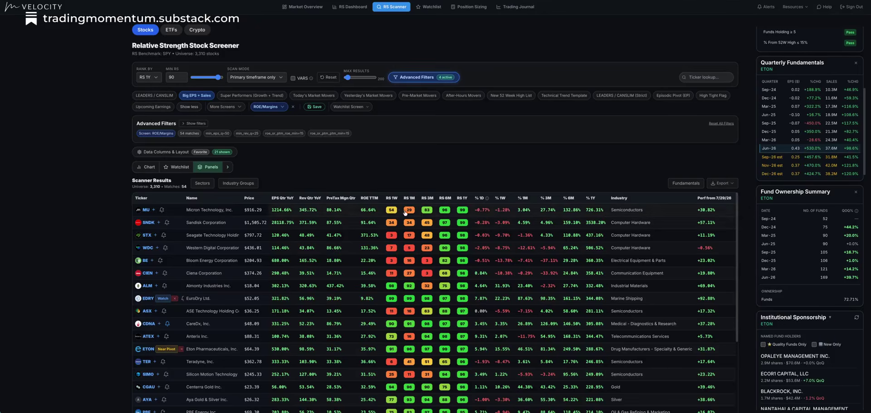
click(392, 198)
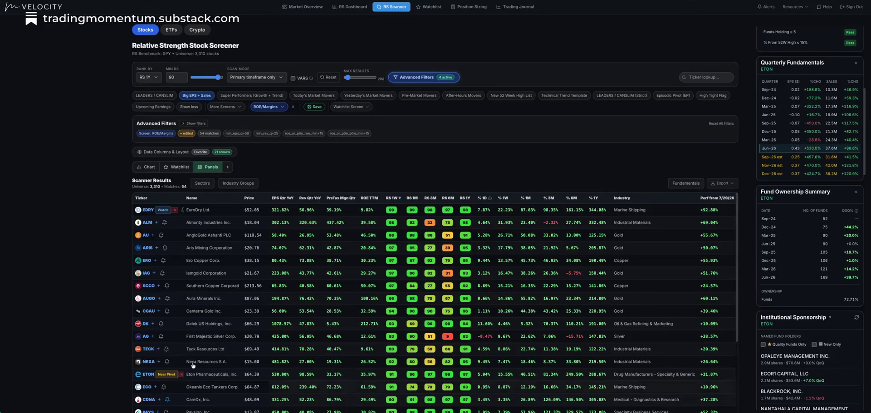
click(463, 198)
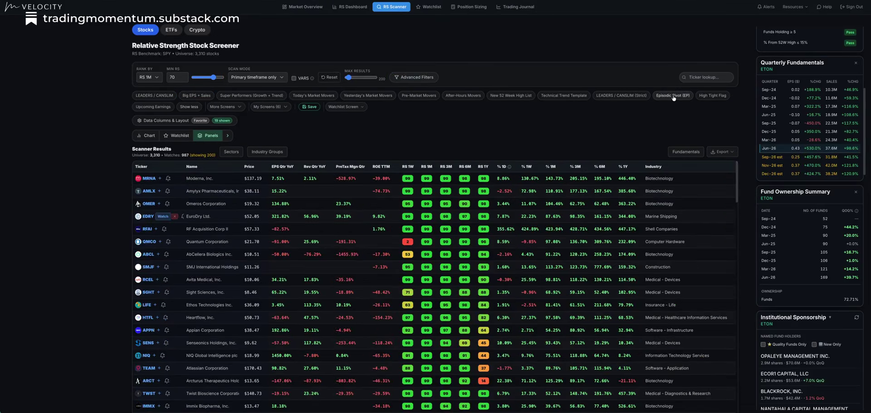
Check the matches of the Episodic Pivot (EP) preset, clear it again, and view the list of additional prebuilt screens.
click(675, 98)
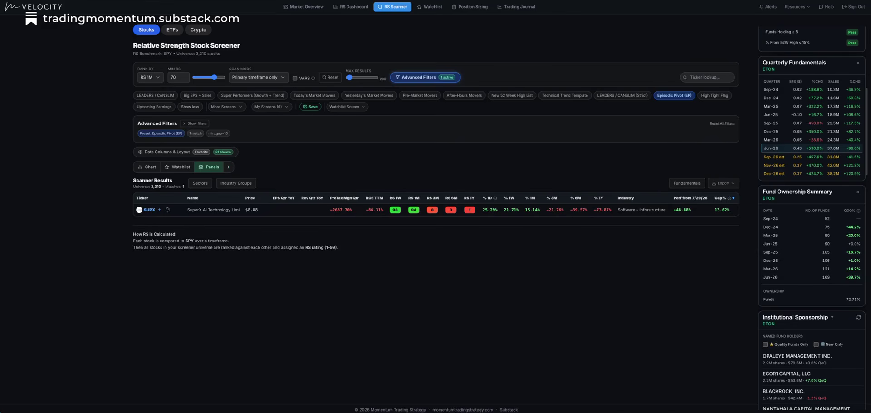
click(674, 96)
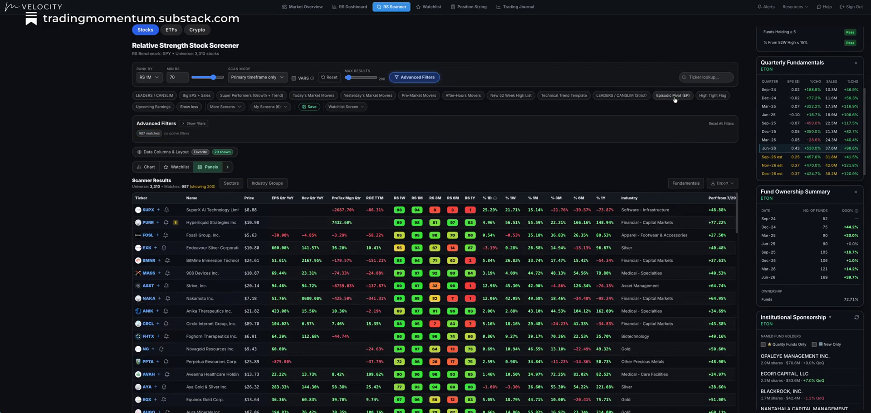
click(230, 107)
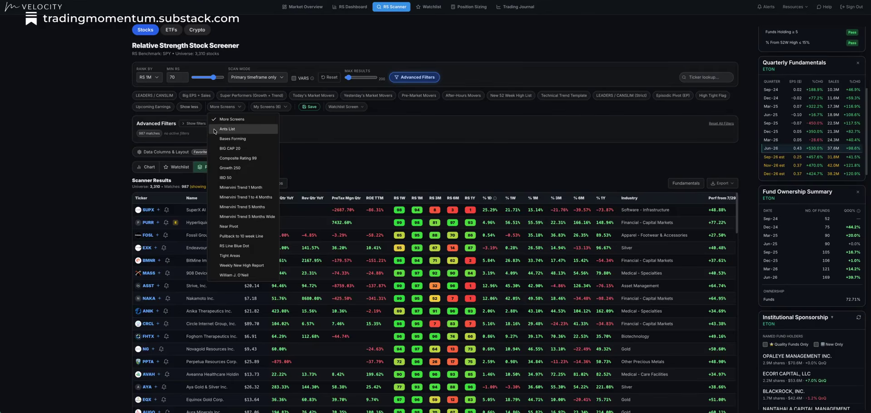
click(340, 159)
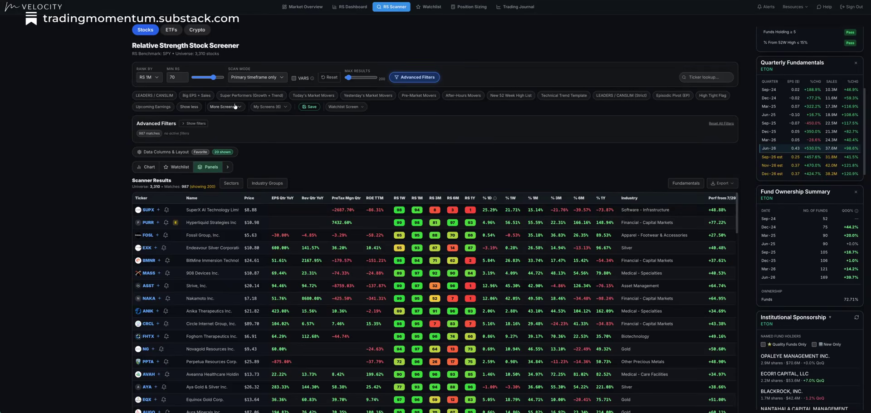
Load the saved MTS Score 1yr screen and turn on its advanced filters.
click(271, 107)
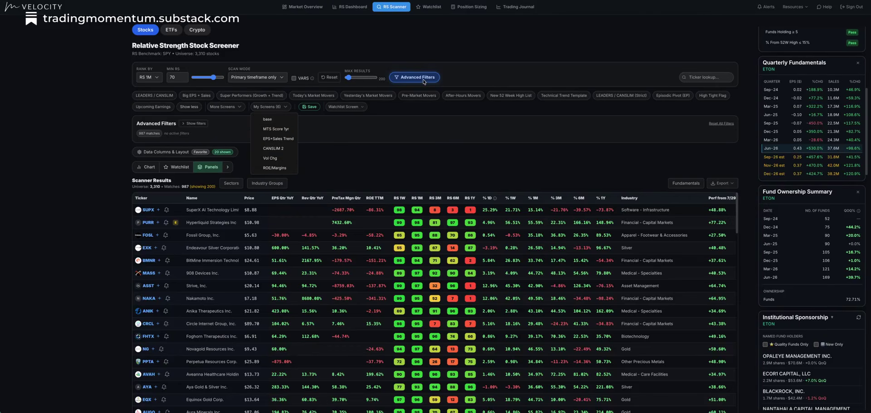
click(284, 130)
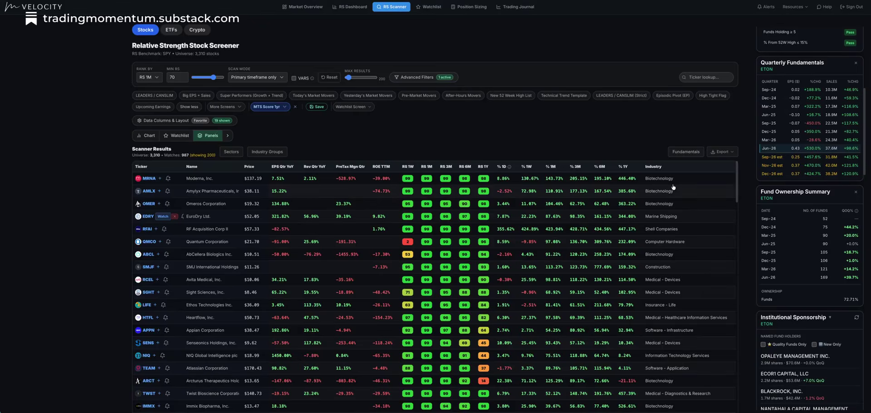
click(433, 77)
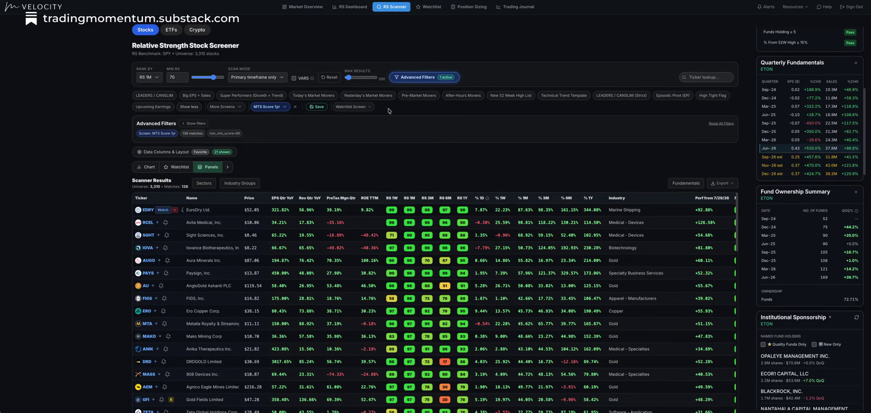
Sort the scanner results by the MTS Score column.
scroll(700, 169, down, 3)
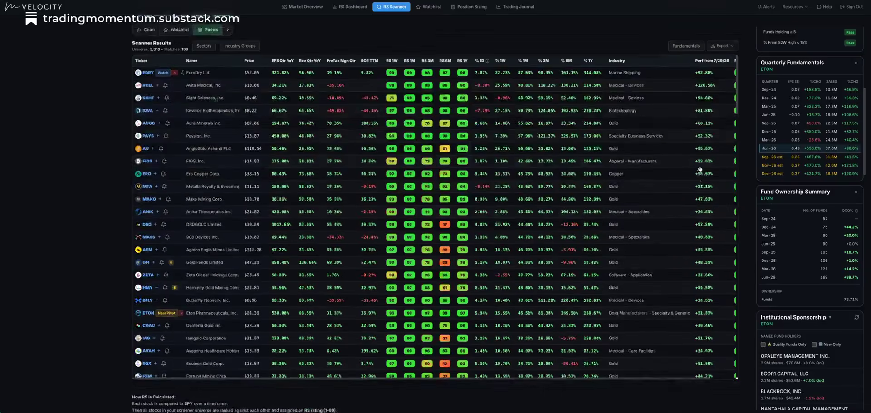
scroll(642, 363, right, 2)
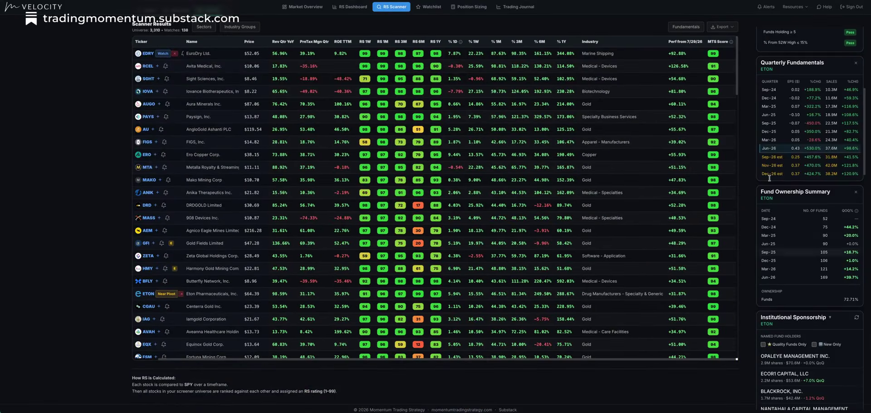
click(724, 41)
Switch to the saved Vol Chg screen and combine it with the LEADERS / CANSLIM preset.
scroll(260, 185, up, 3)
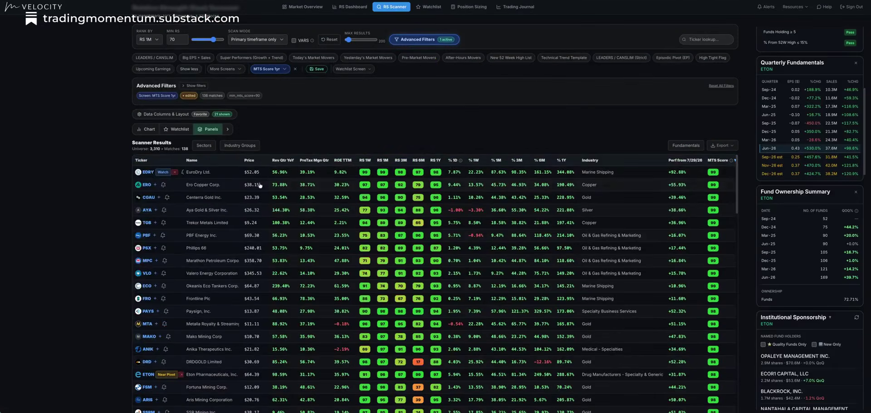
scroll(458, 134, up, 1)
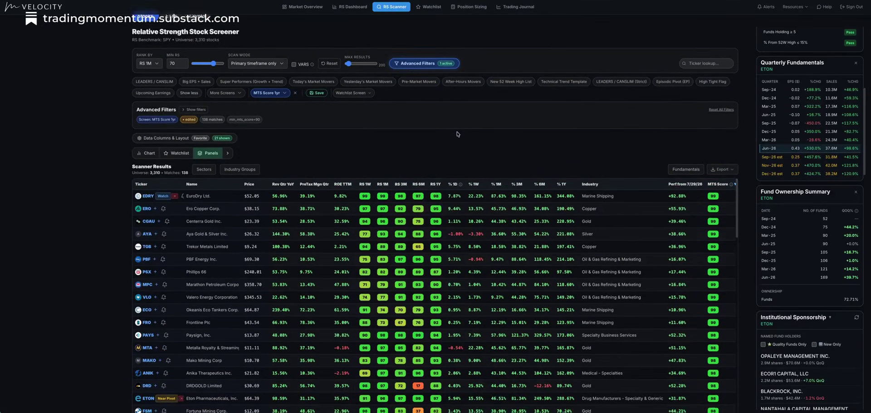
scroll(458, 133, up, 1)
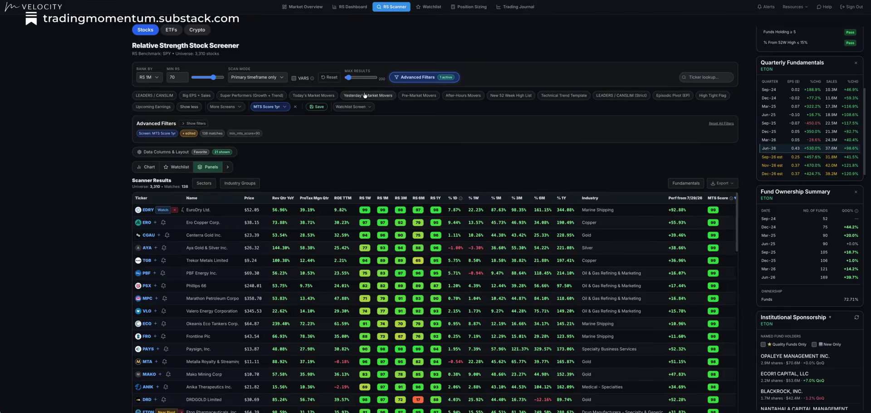
click(269, 108)
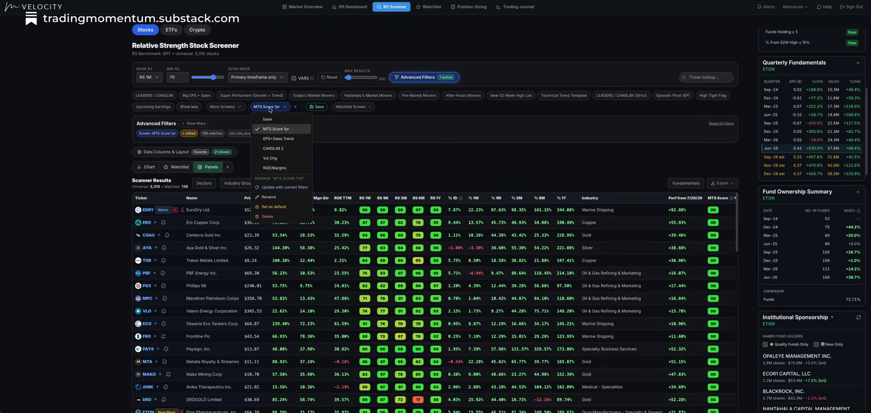
click(291, 159)
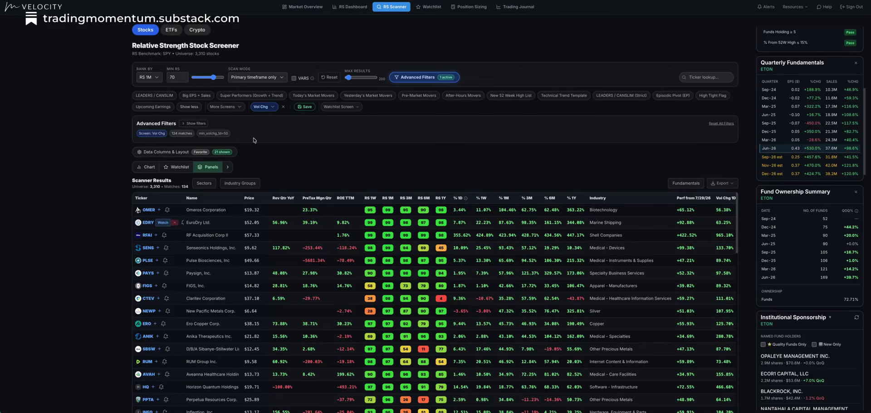
click(168, 98)
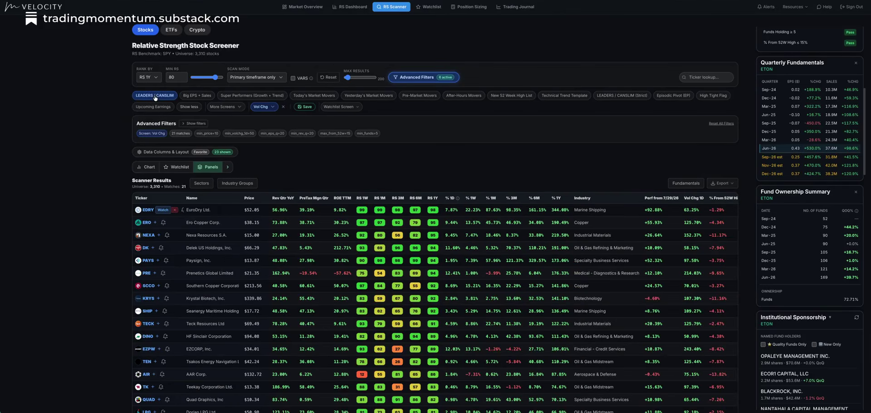
Examine the combined scan's full result list across to the Vol Chg 1D, % From 52W High and Fund Count columns.
scroll(514, 155, down, 1)
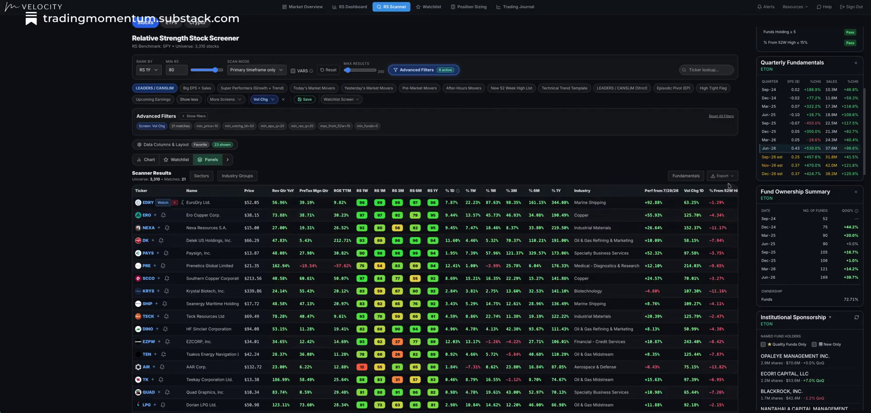
scroll(727, 185, down, 3)
drag(698, 362, 729, 362)
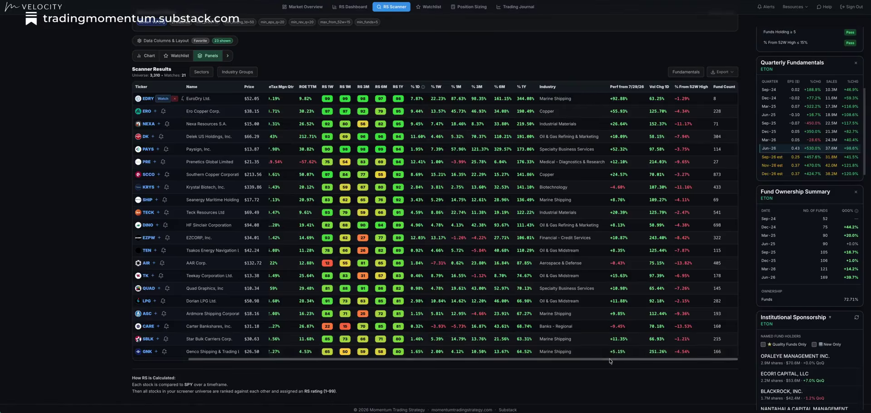
Move the Vol Chg 1D column directly after Price and sort the scanner results by it in descending order.
drag(598, 361, 544, 361)
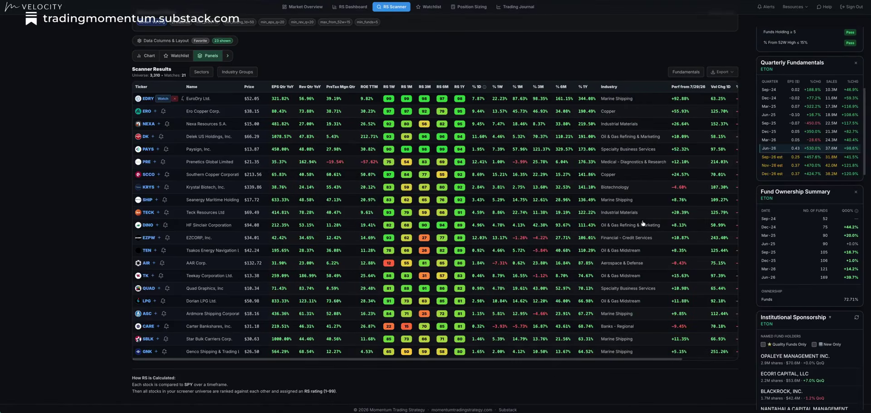
drag(721, 86, 271, 92)
click(281, 86)
scroll(316, 72, up, 2)
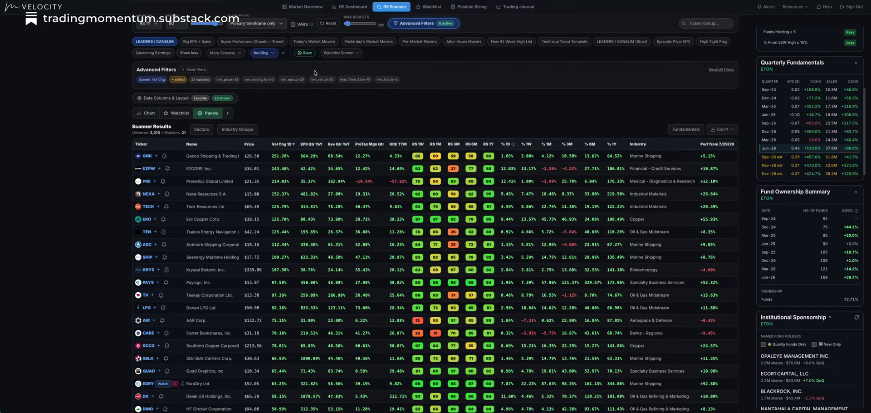
Review the charts of the highest volume-change results one after another, from GNK through SHIP.
click(148, 156)
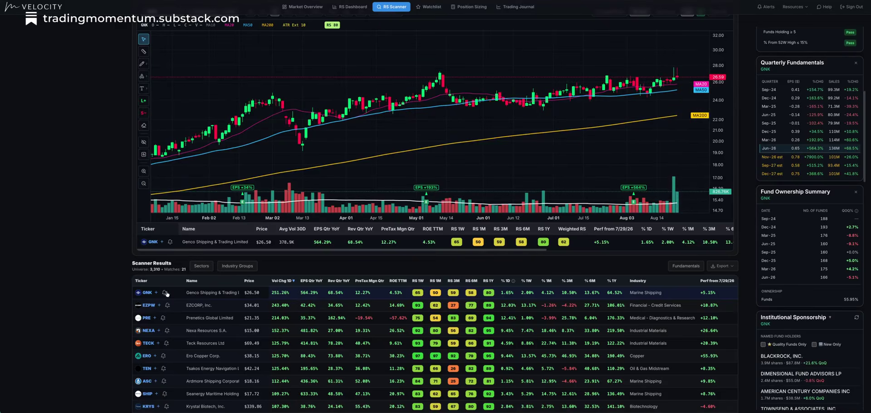
click(148, 305)
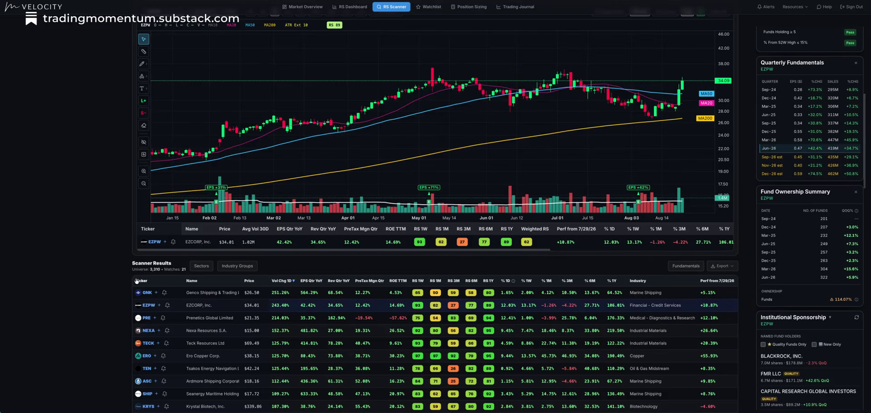
key(Down)
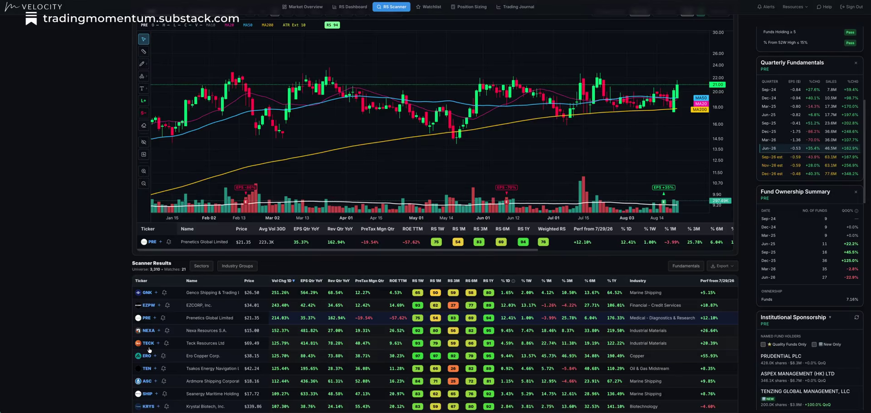
key(Down)
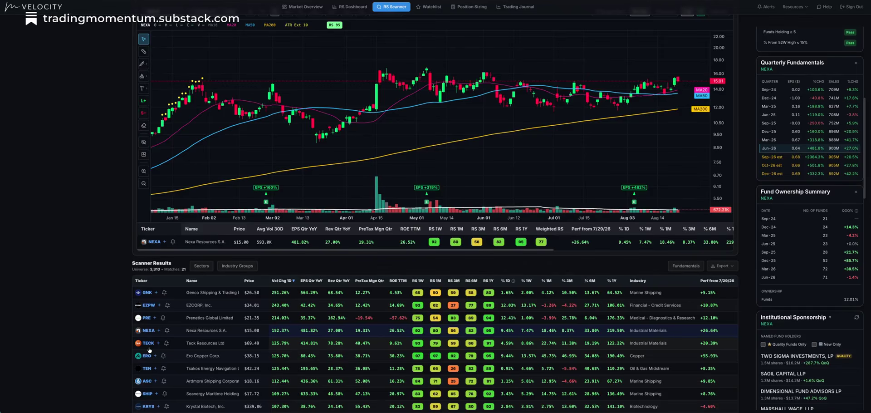
click(149, 343)
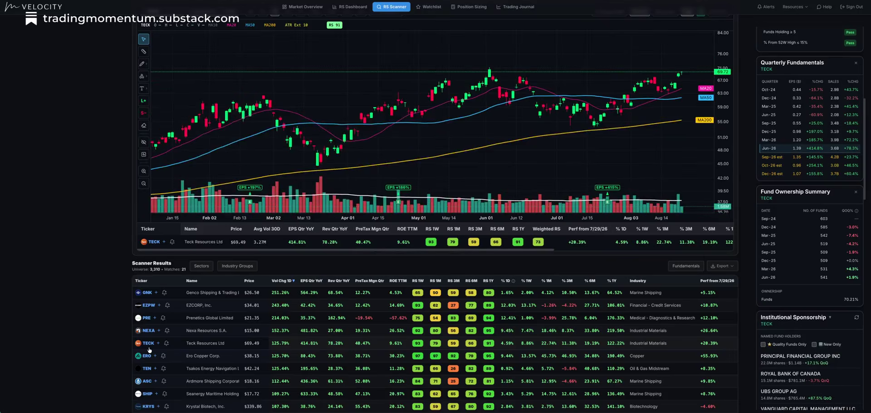
key(Down)
key(Down)
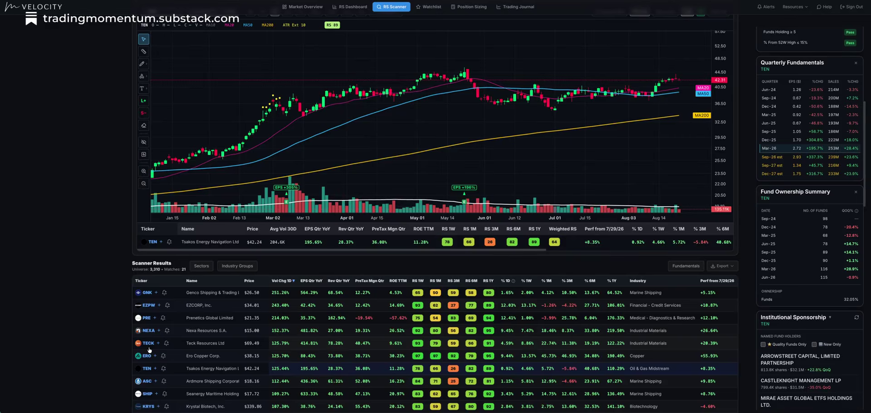
key(Down)
key(Down)
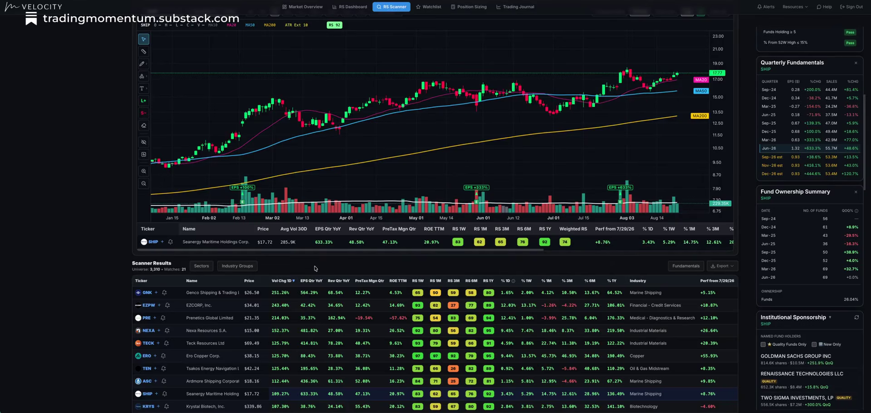
scroll(216, 344, down, 2)
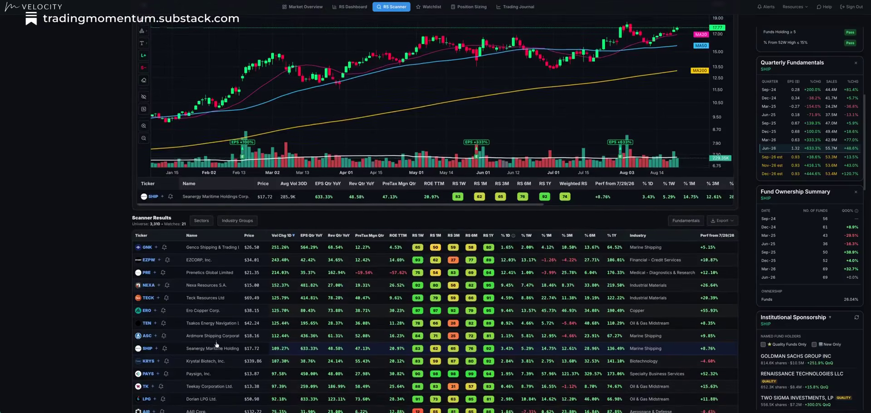
Hide the chart and load the saved CANSLIM 2 screen.
scroll(216, 345, up, 5)
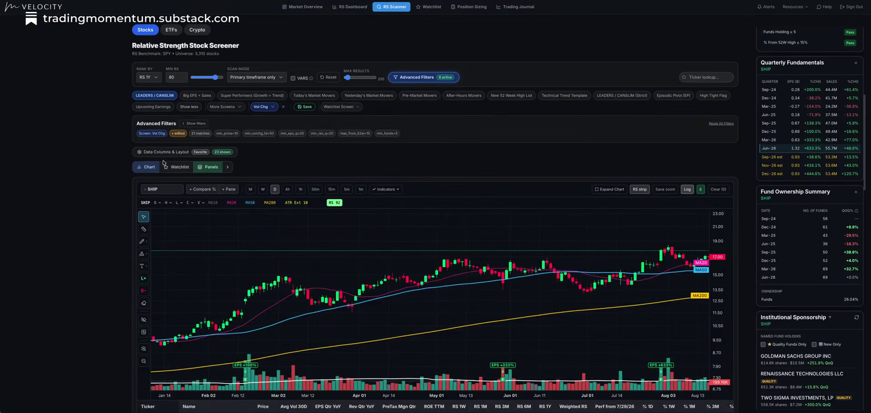
click(147, 168)
click(260, 107)
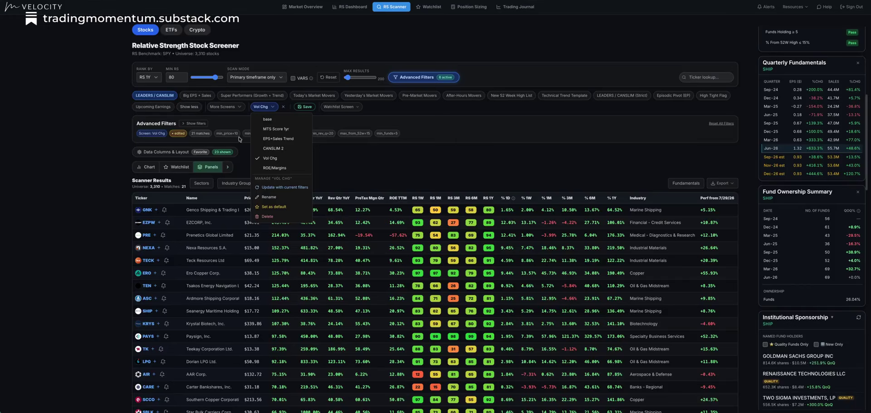
click(287, 148)
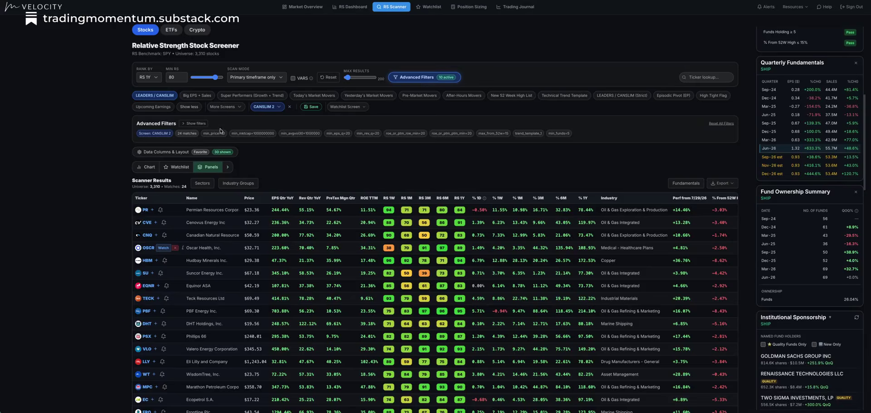
Expand the advanced filters and check the Trend (Moving Averages) and Distance From Highs settings, then collapse the filters again.
click(196, 123)
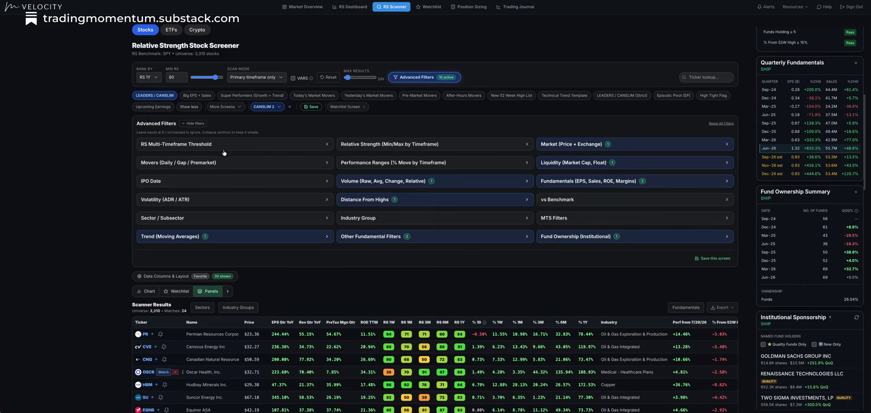
click(227, 238)
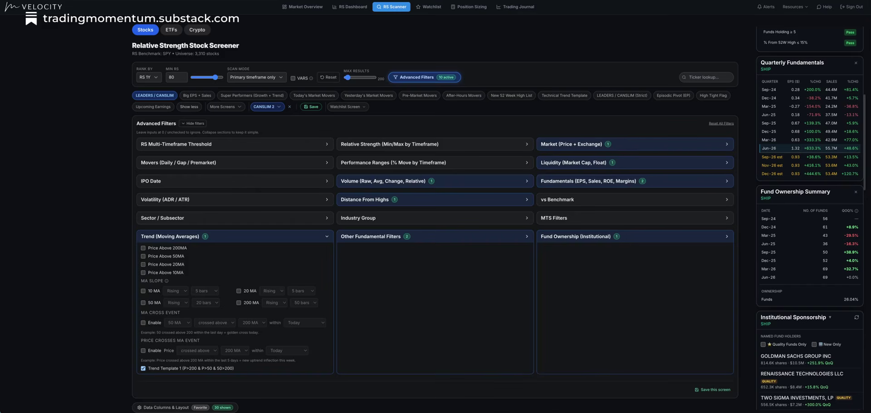
click(455, 200)
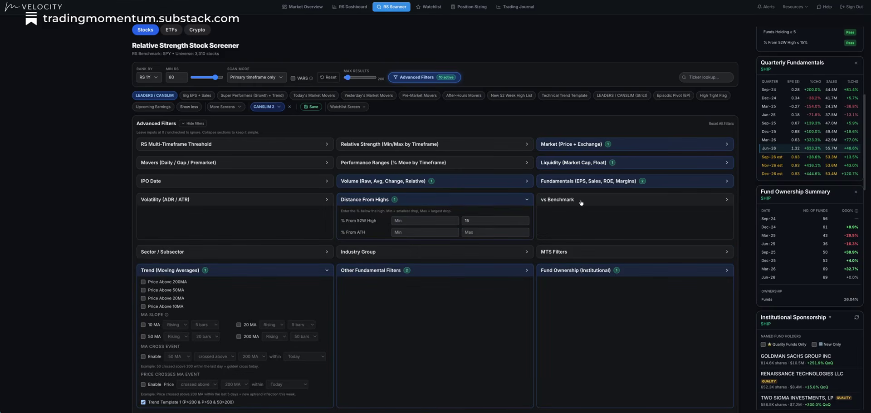
click(511, 200)
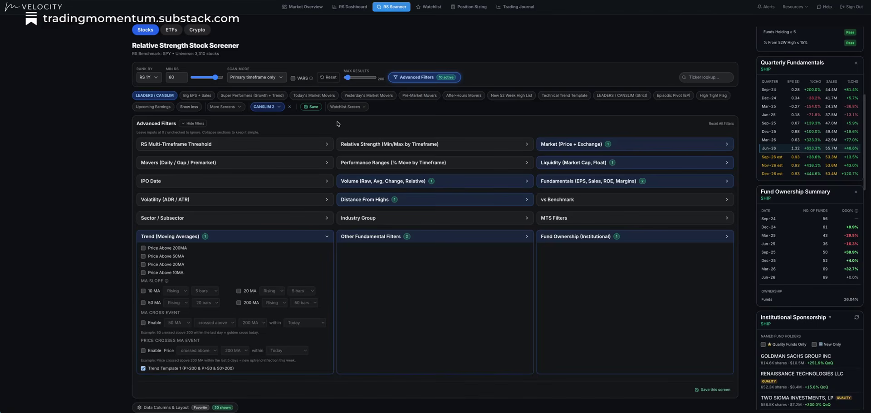
click(195, 123)
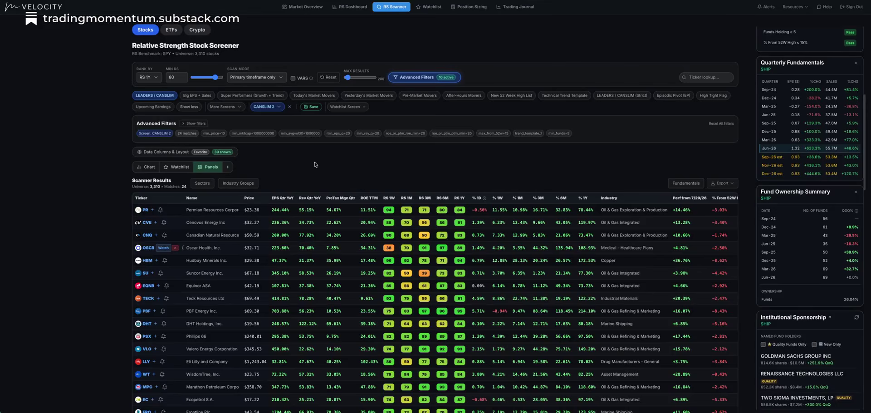
Switch to the saved EPS+Sales Trend screen and look through the ranking timeframe options without changing the selection.
click(275, 107)
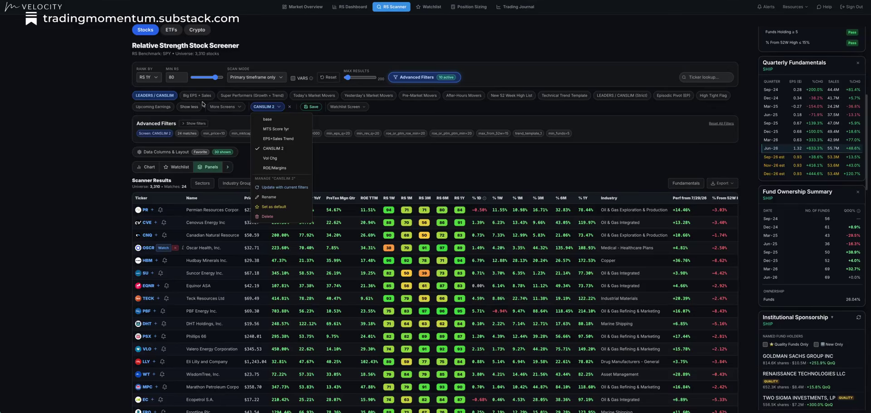
click(295, 142)
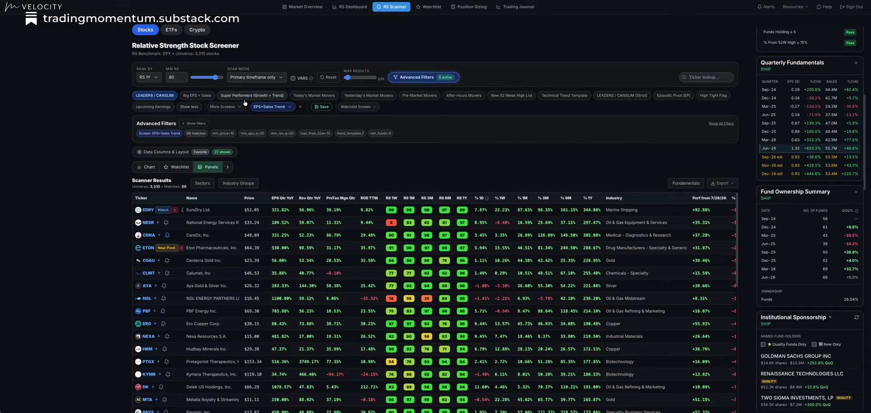
click(156, 78)
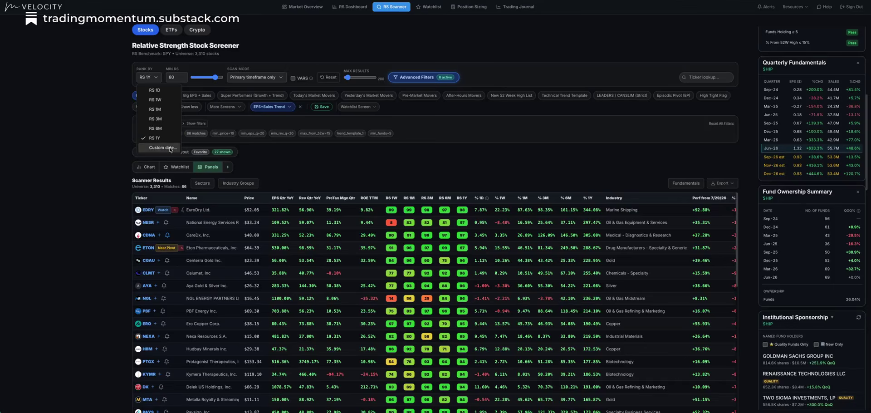
click(385, 179)
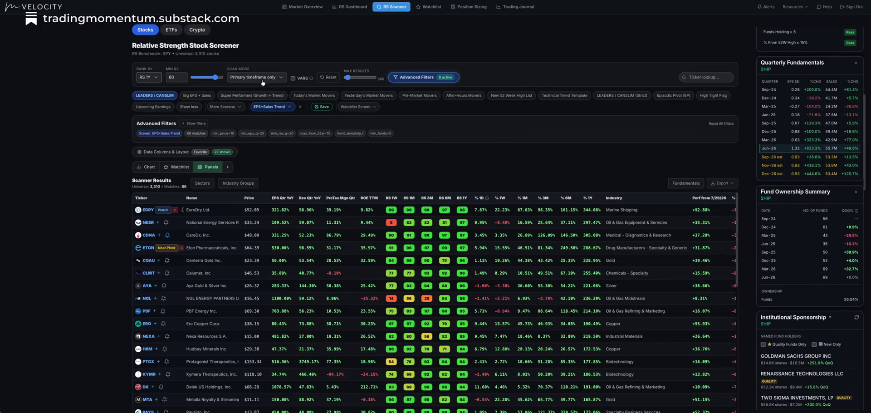
Clear the saved screen, run the LEADERS / CANSLIM preset on its own, and replace it with the Big EPS + Sales preset.
click(174, 96)
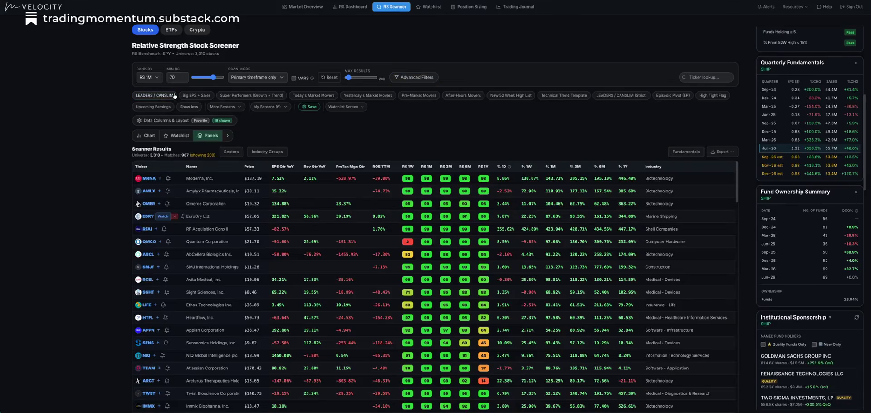
click(159, 96)
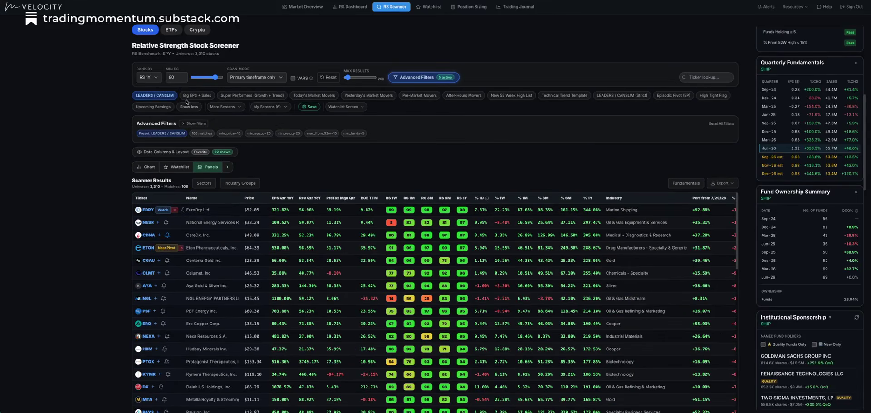
click(193, 97)
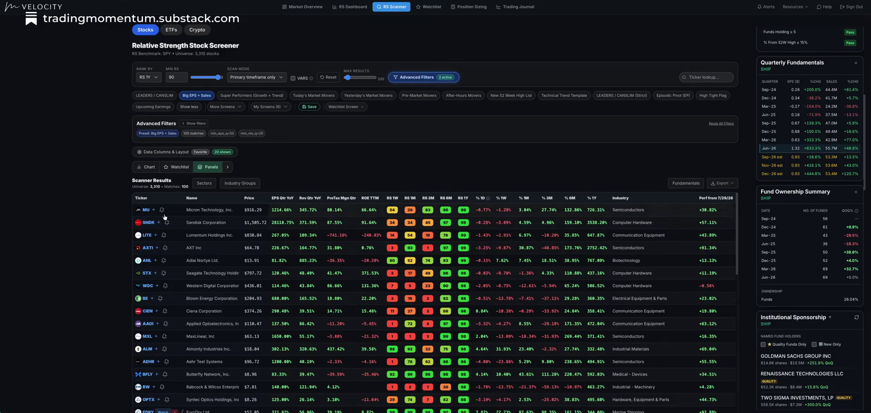
Open the SNDK chart and bring its price history from March 2025 to February 2026 into view, including the annotated breakouts.
click(151, 223)
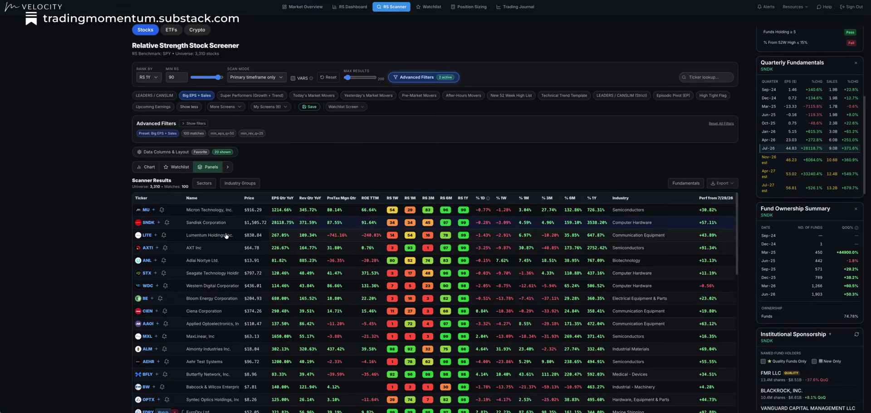
click(150, 223)
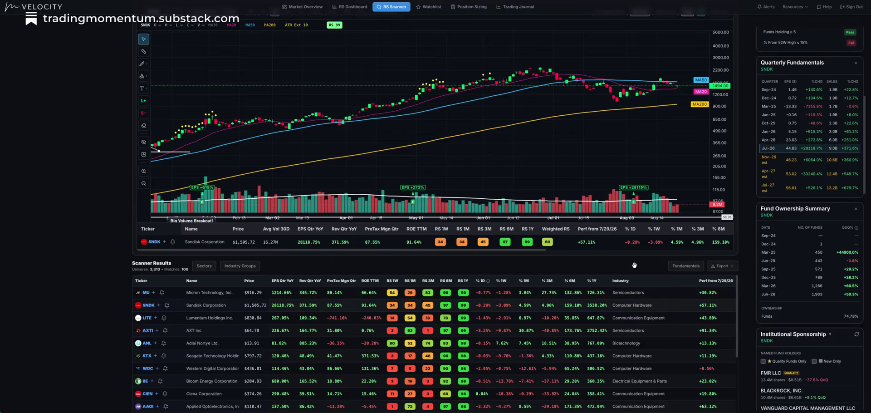
scroll(648, 136, down, 5)
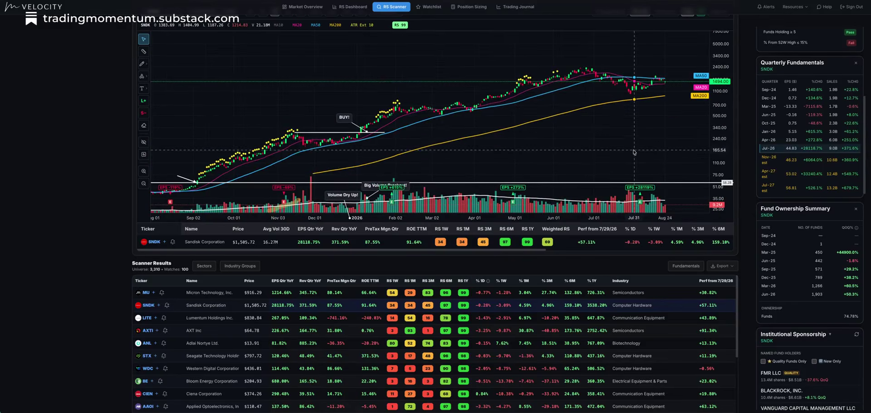
scroll(634, 144, up, 3)
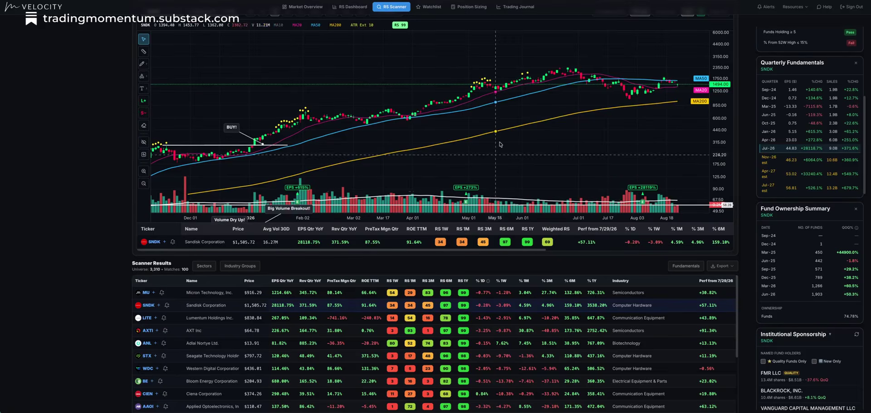
drag(444, 136, 813, 115)
scroll(662, 128, down, 3)
scroll(670, 150, up, 2)
drag(667, 152, 632, 136)
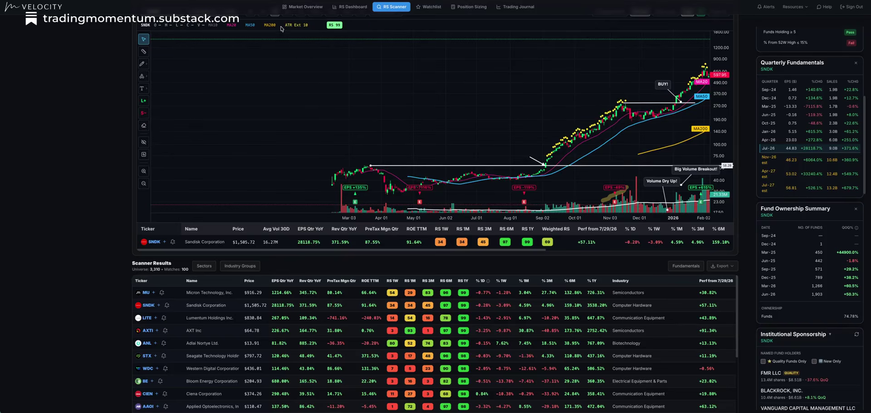
Hide the MA20 line on the SNDK chart and review the chart alongside the RS ratings in the results.
click(234, 26)
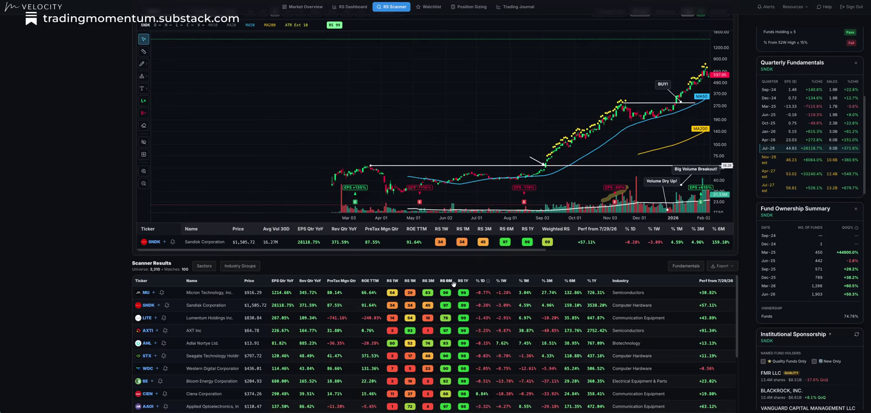
scroll(81, 160, up, 4)
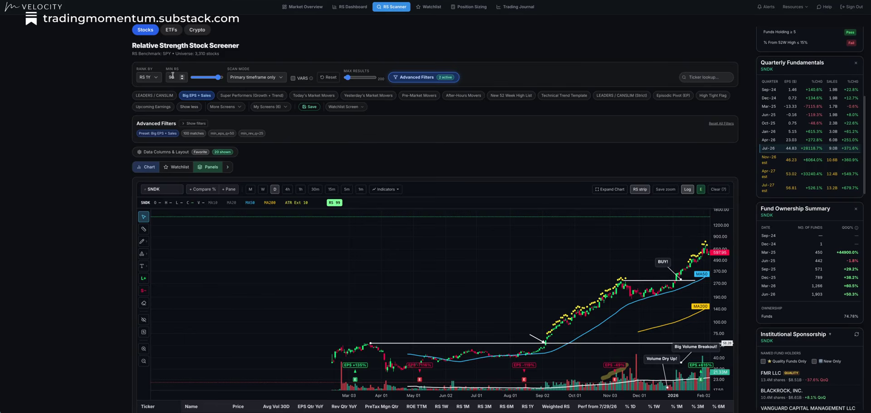
scroll(85, 157, down, 6)
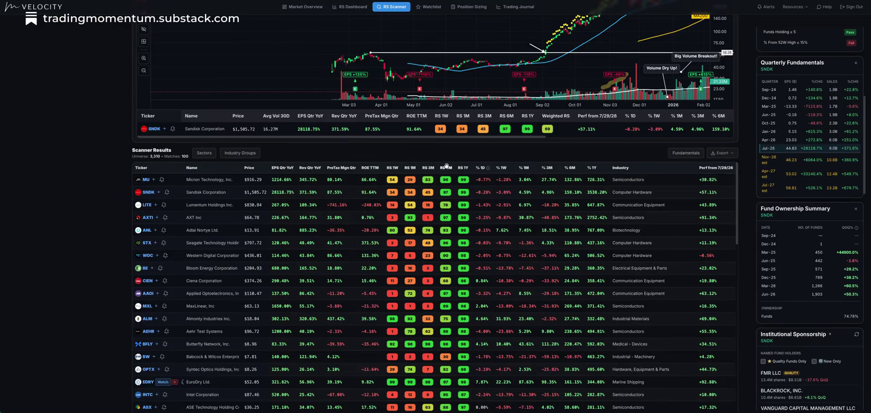
scroll(442, 166, up, 1)
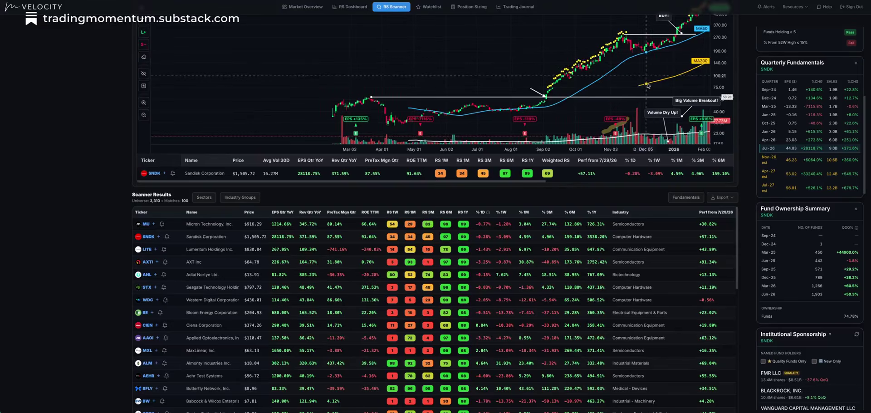
scroll(707, 90, up, 1)
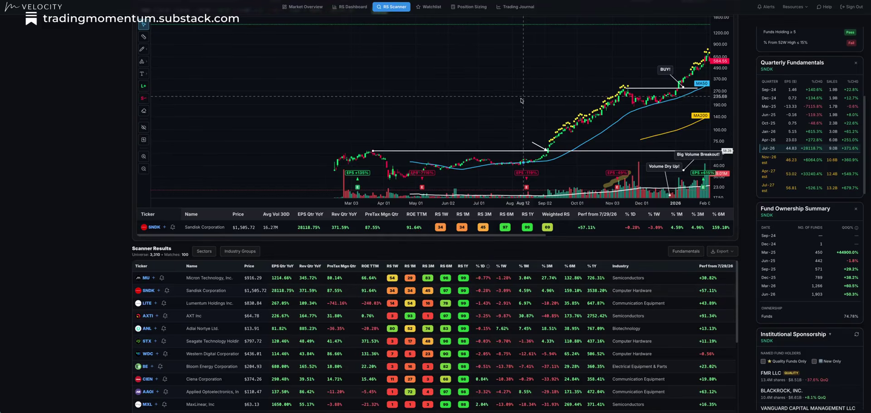
Examine the SNDK chart from its first September 2025 breakout through the January 2026 buy point to the latest August 2026 prices.
drag(515, 107, 395, 127)
scroll(608, 132, right, 5)
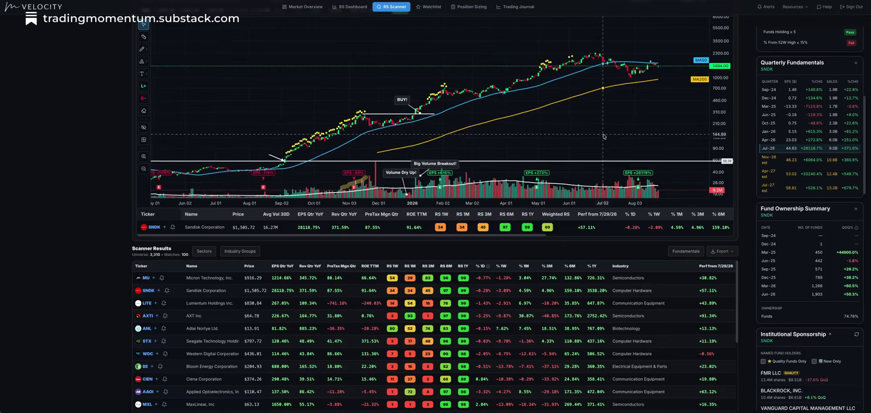
scroll(609, 136, left, 1)
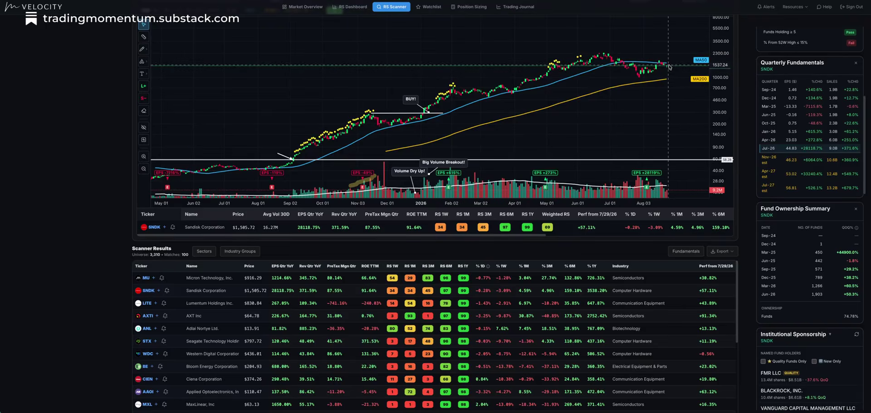
scroll(669, 70, up, 1)
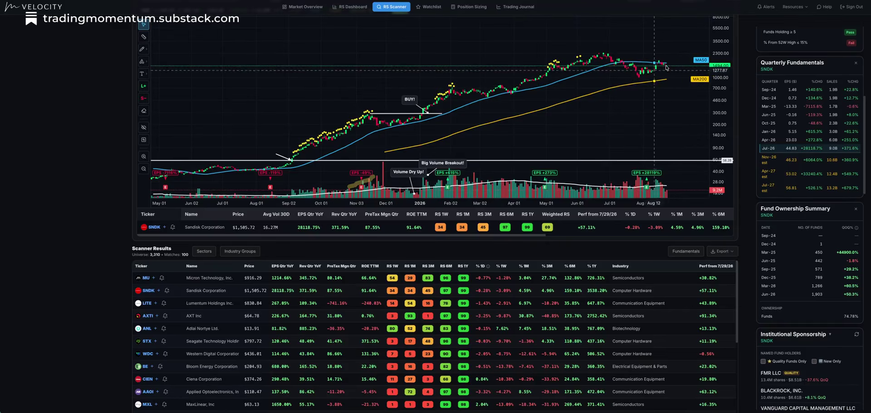
scroll(638, 100, left, 5)
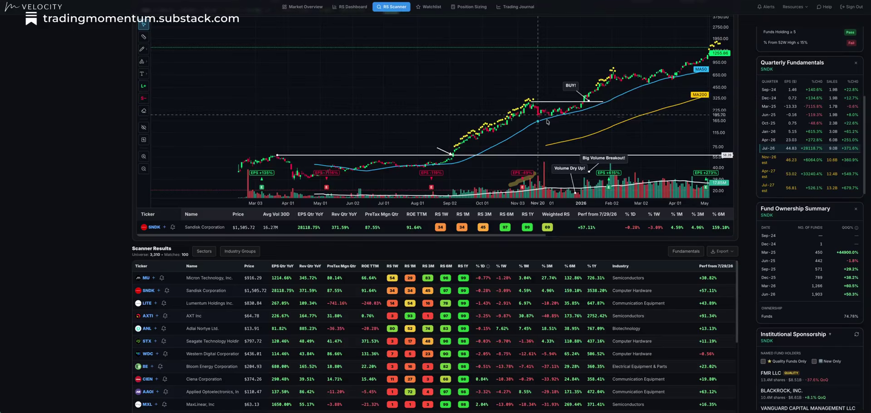
scroll(568, 167, left, 5)
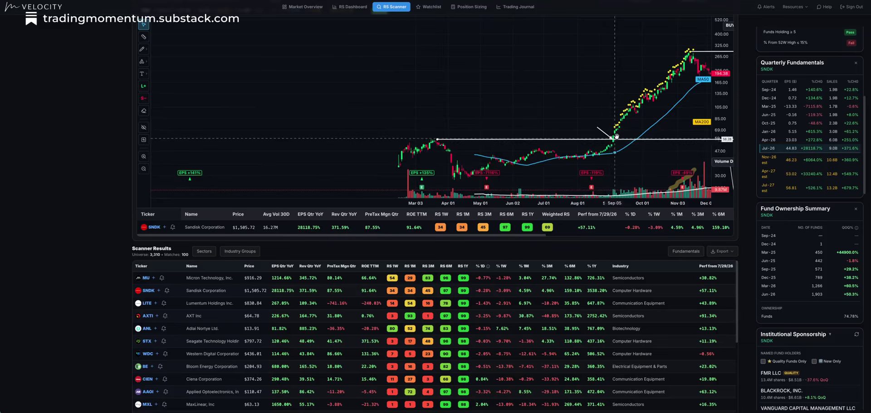
scroll(590, 136, right, 5)
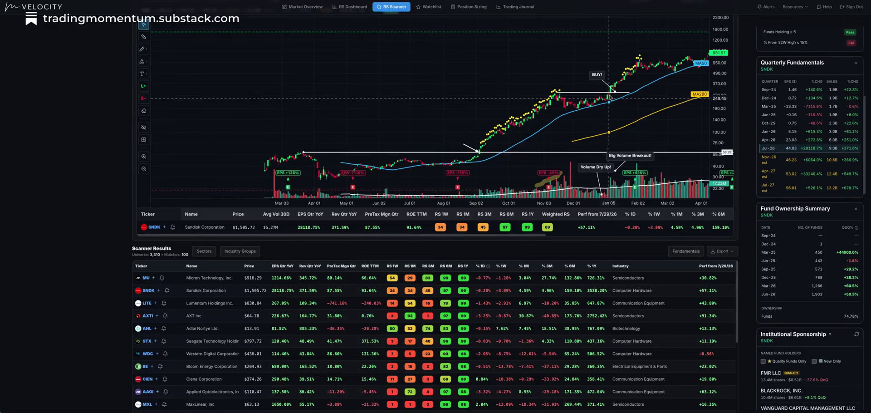
scroll(654, 105, right, 3)
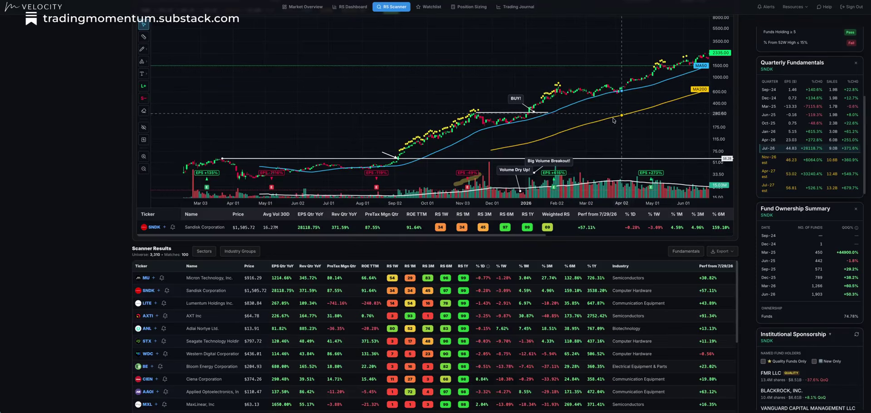
scroll(608, 93, right, 1)
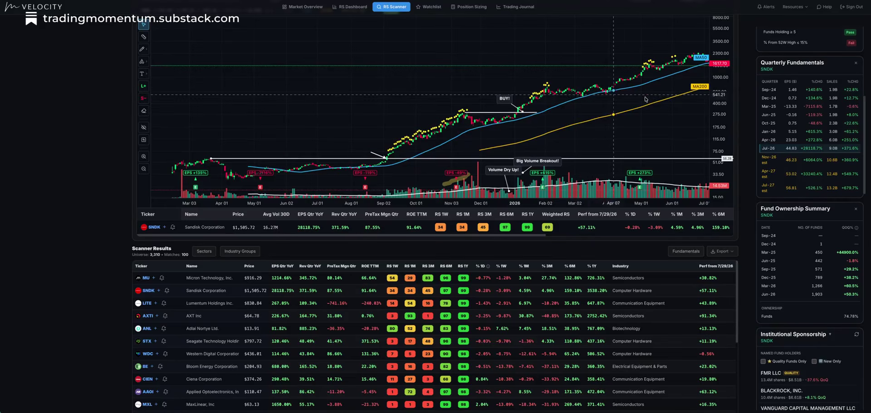
scroll(558, 97, right, 5)
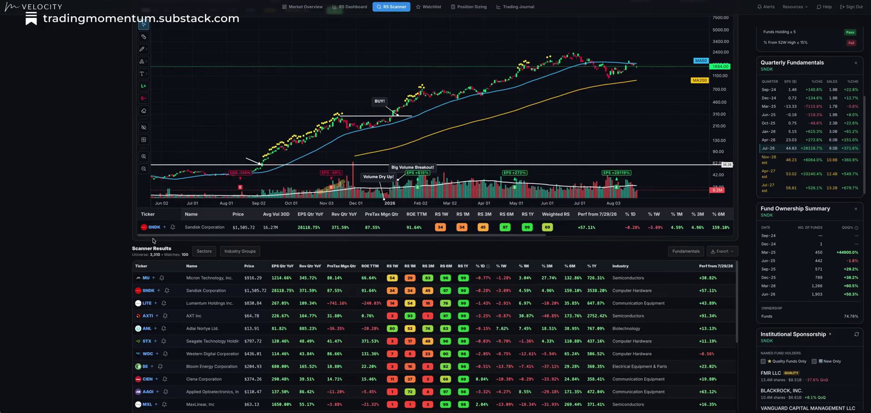
Review the early SNDK base from March 2025 again and follow the advance through to August 2026.
drag(488, 137, 775, 87)
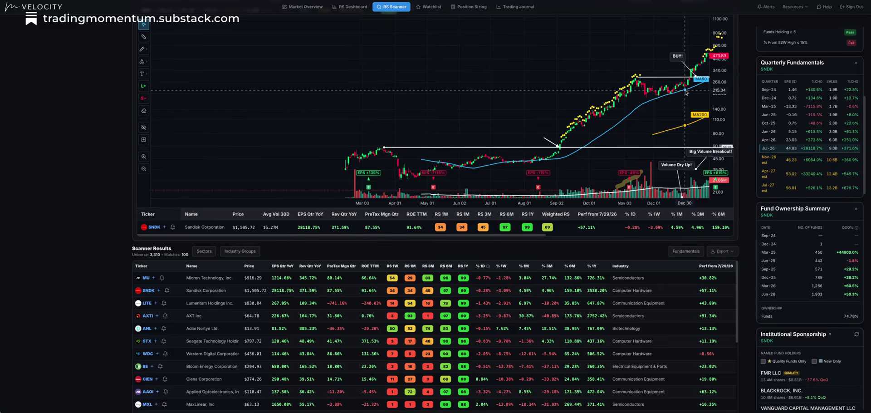
drag(686, 92, 608, 112)
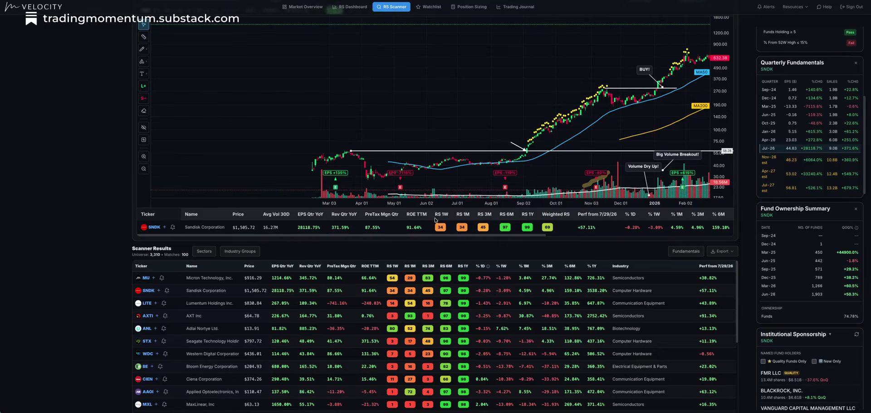
drag(408, 142, 396, 142)
drag(294, 152, 165, 152)
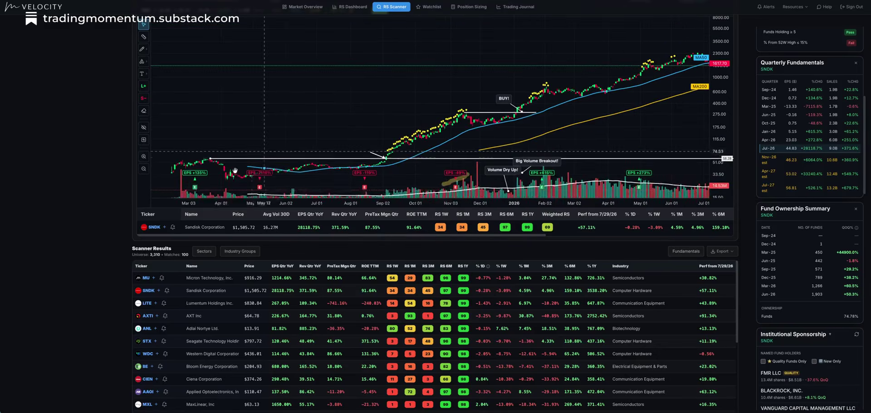
scroll(276, 119, right, 2)
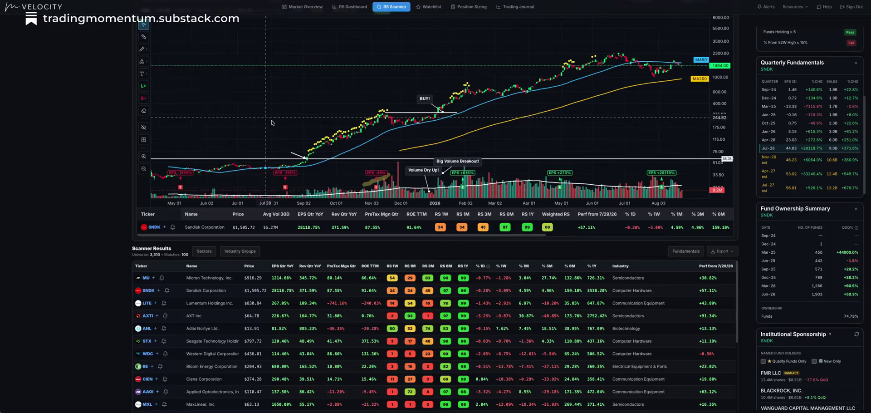
Open the LITE chart and look back through its two annotated pullback buys to the March 2025 price history.
click(147, 304)
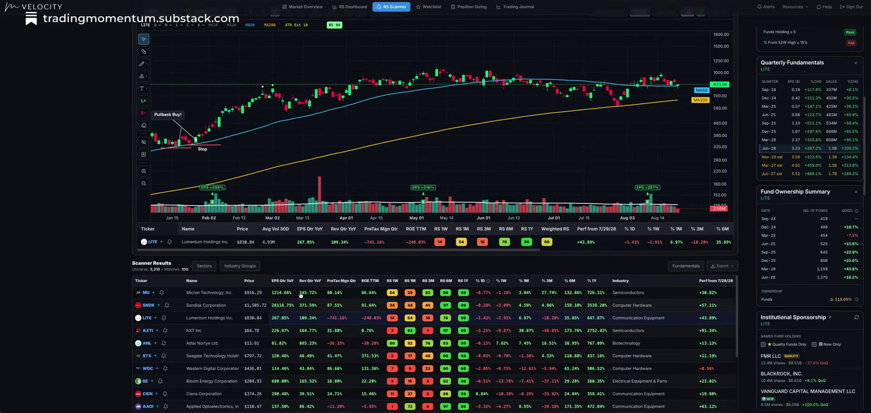
scroll(489, 138, left, 3)
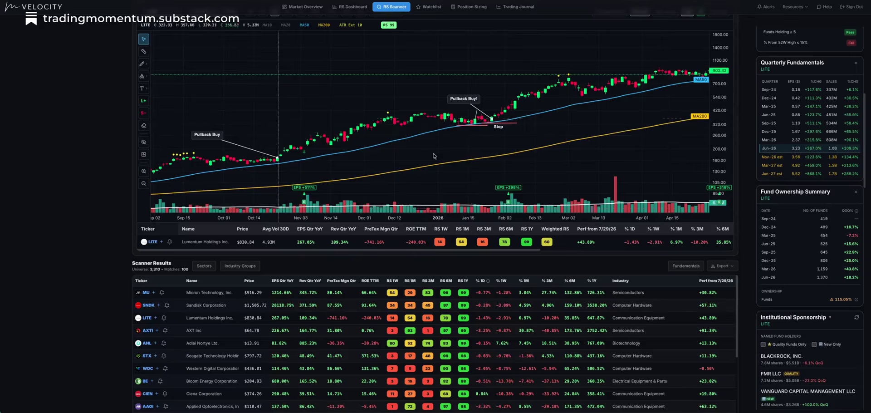
scroll(488, 138, left, 4)
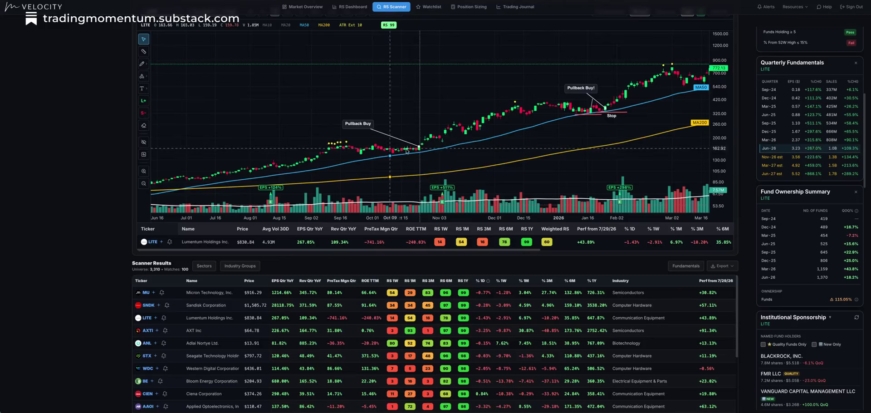
drag(435, 153, 658, 151)
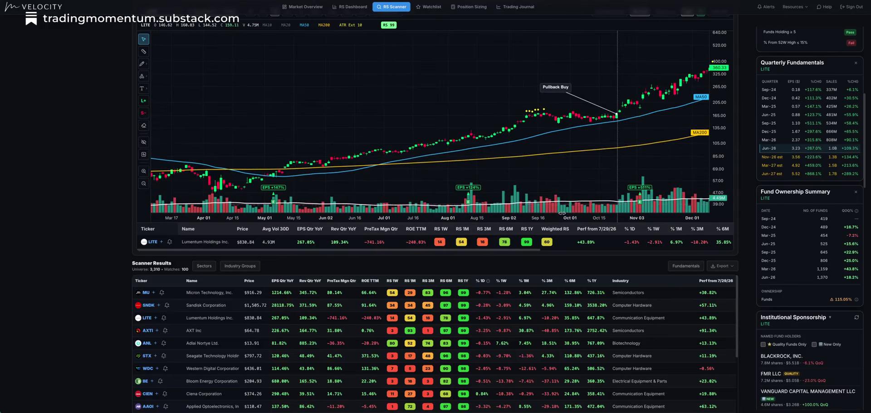
Reset the LITE chart view and widen it to show both pullback buys and prices from August 2025 to August 2026.
right_click(462, 78)
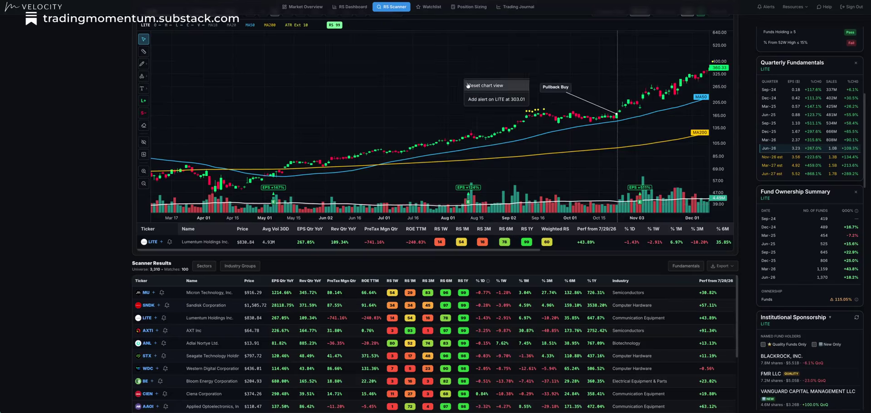
click(474, 85)
scroll(593, 156, down, 3)
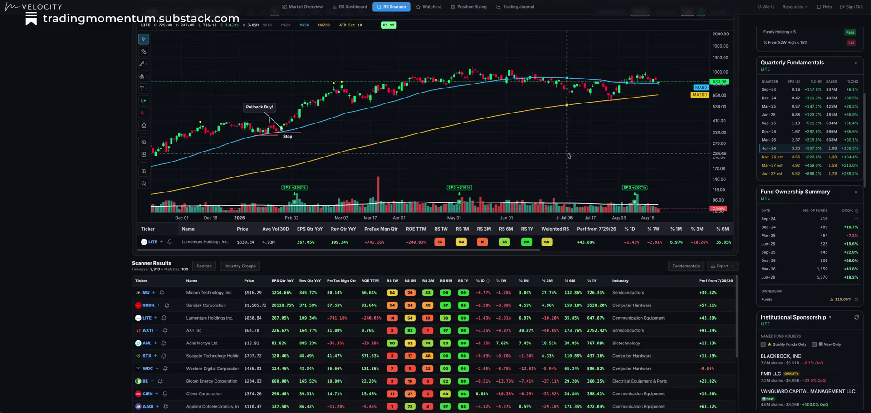
scroll(639, 148, down, 5)
scroll(639, 148, right, 3)
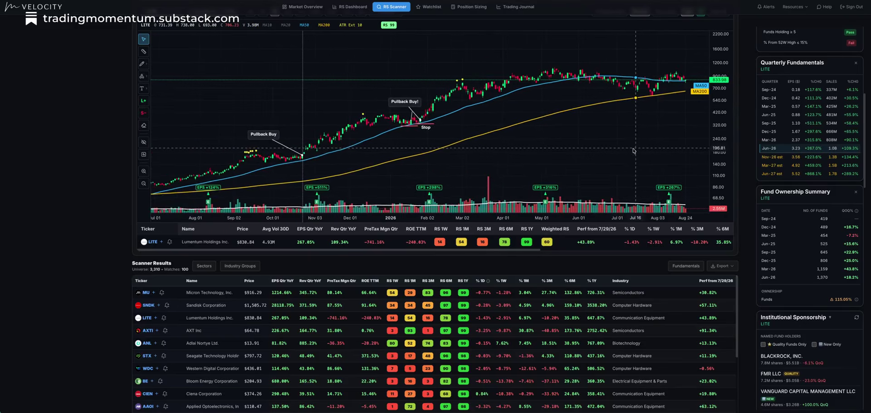
scroll(576, 90, right, 2)
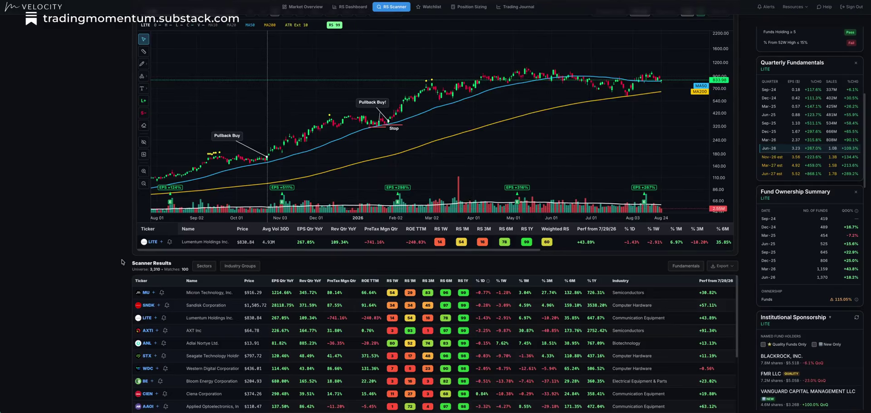
Open the Market Overview and reduce the ONEQ chart's height so it fits on screen with the market indicators.
scroll(121, 261, up, 4)
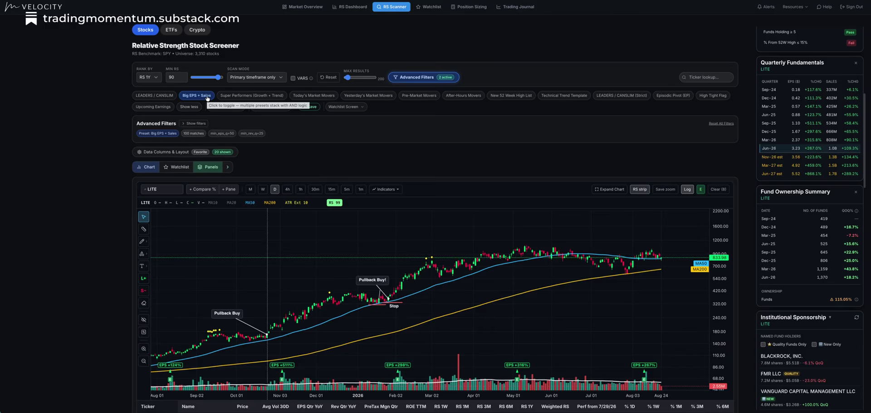
click(303, 7)
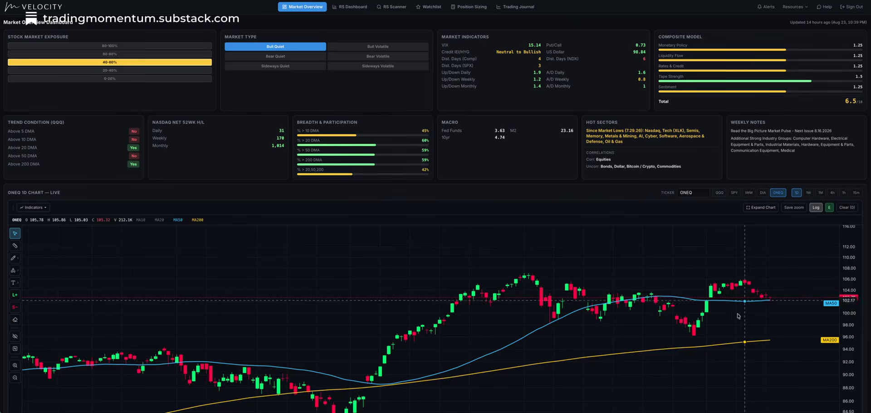
scroll(742, 317, down, 3)
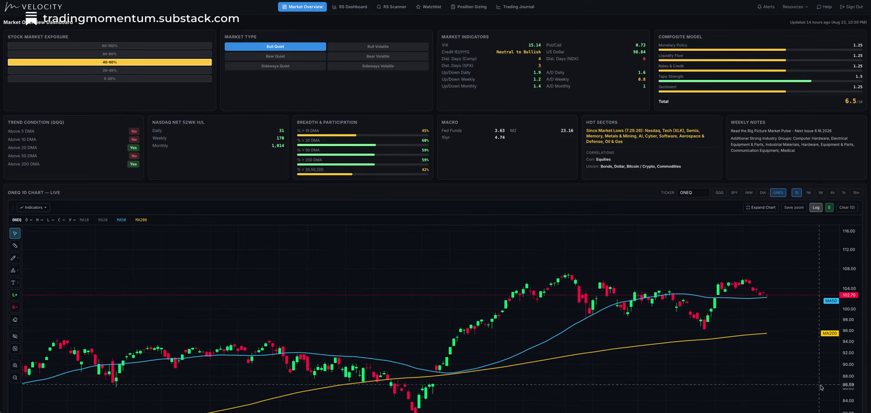
scroll(866, 355, down, 1)
scroll(866, 355, down, 1)
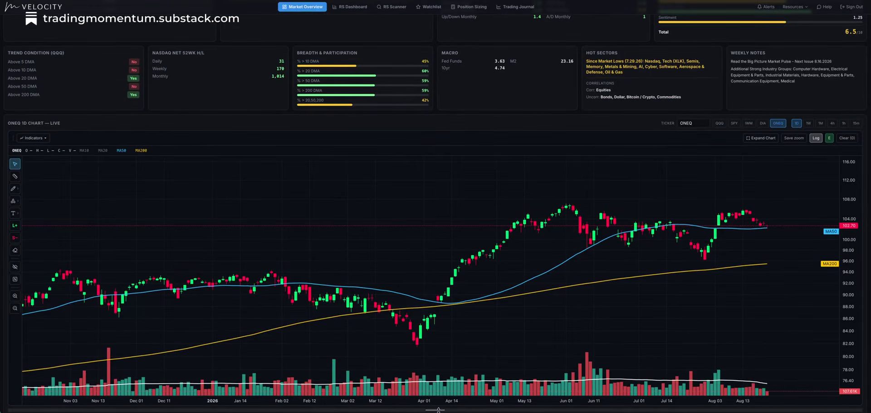
drag(439, 410, 447, 361)
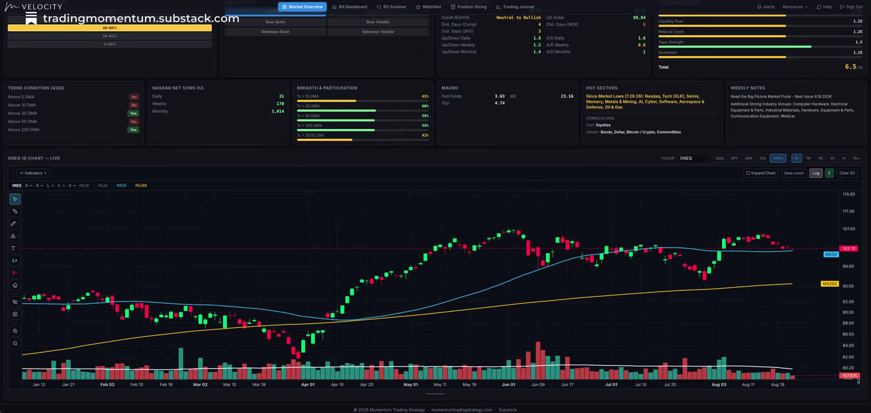
scroll(863, 391, up, 2)
scroll(863, 391, down, 1)
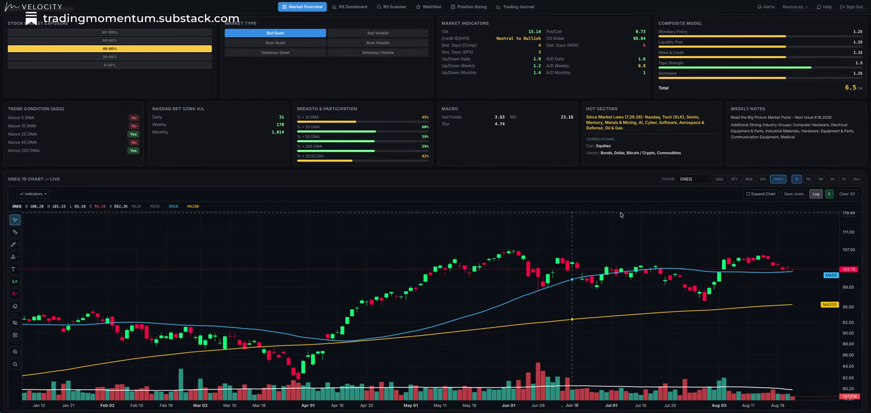
Switch the market chart to QQQ and examine its latest price against the 50-day and 200-day moving averages.
click(719, 179)
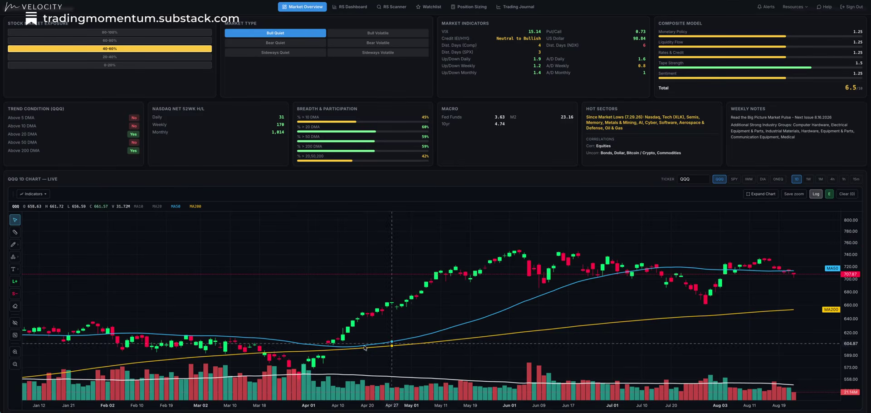
scroll(671, 303, down, 1)
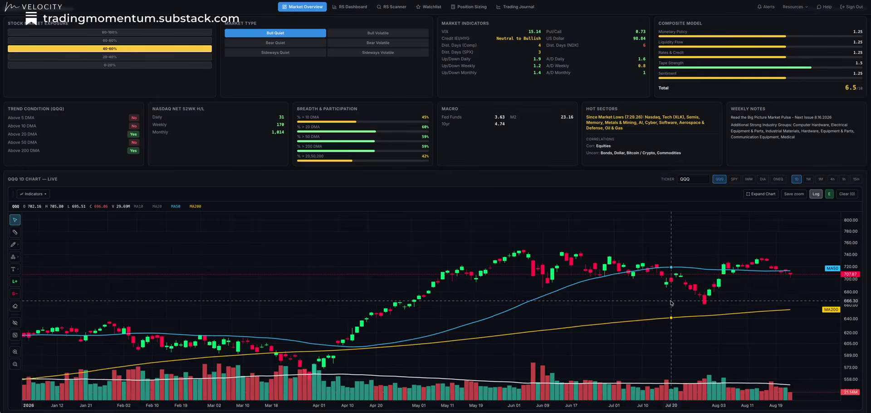
scroll(670, 303, down, 2)
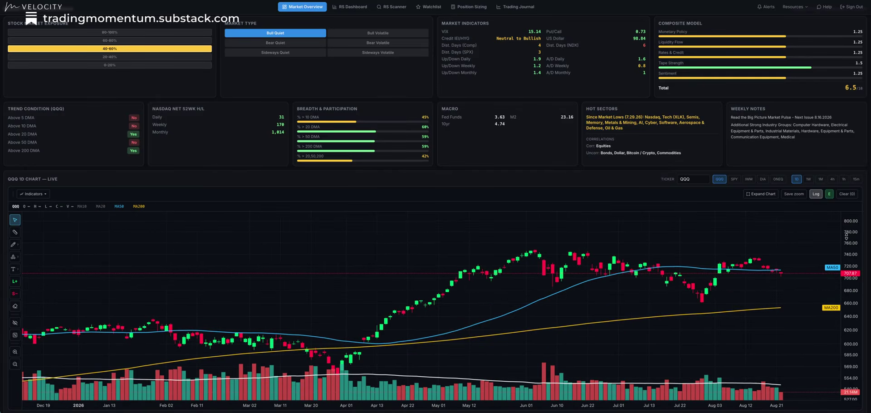
drag(795, 260, 812, 243)
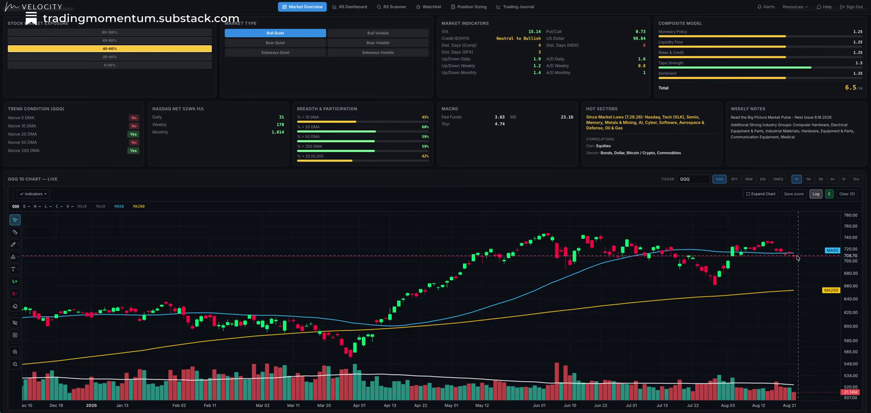
Compare the ONEQ chart with QQQ, ending on QQQ, and review its June high and its most recent prices.
click(777, 179)
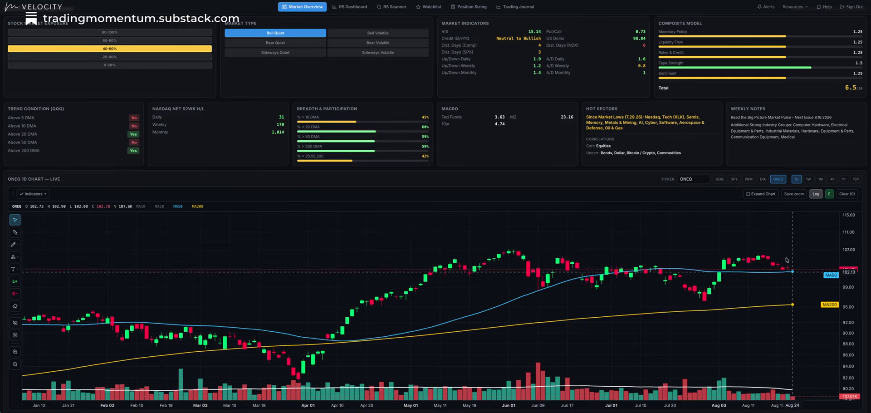
click(719, 179)
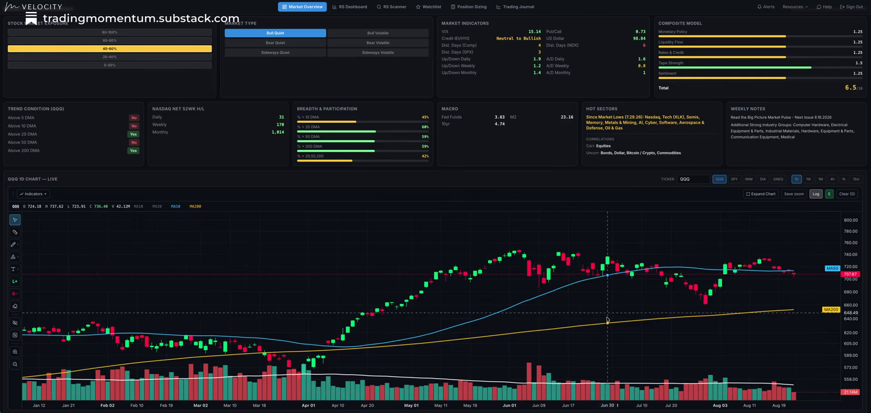
scroll(612, 281, left, 6)
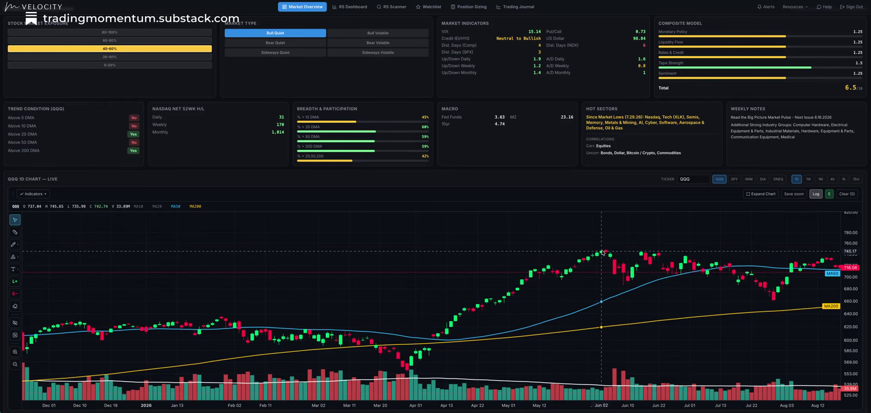
scroll(720, 307, right, 5)
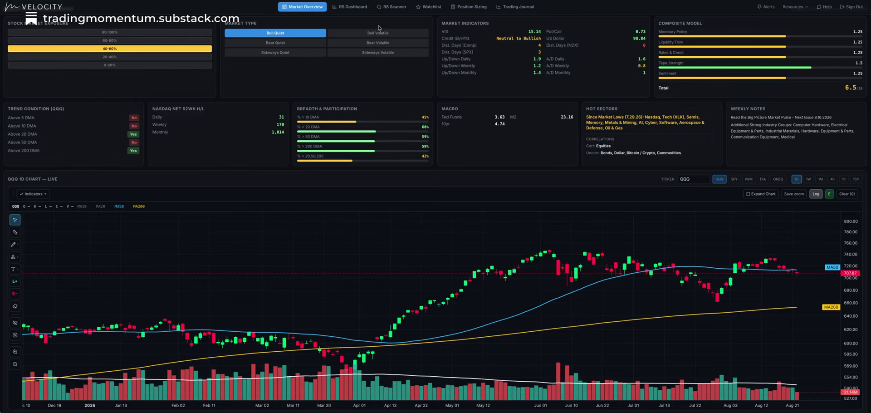
Open the RS Dashboard, show all major U.S. indexes, and compare them sorted by % 1W and by % from 7/29/26.
click(367, 11)
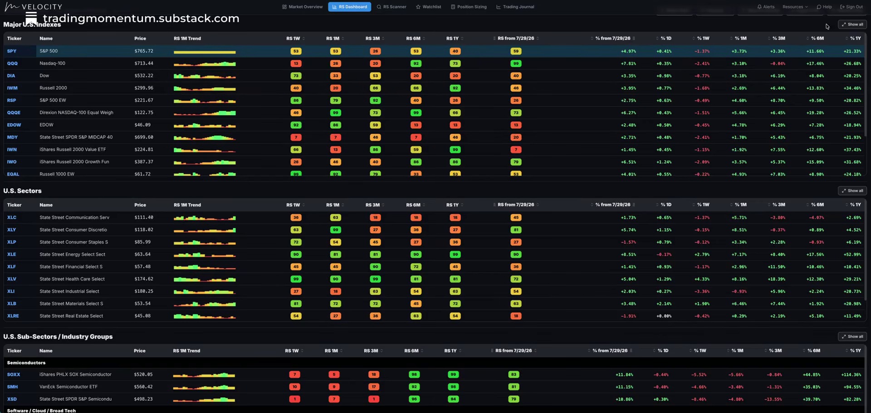
click(859, 24)
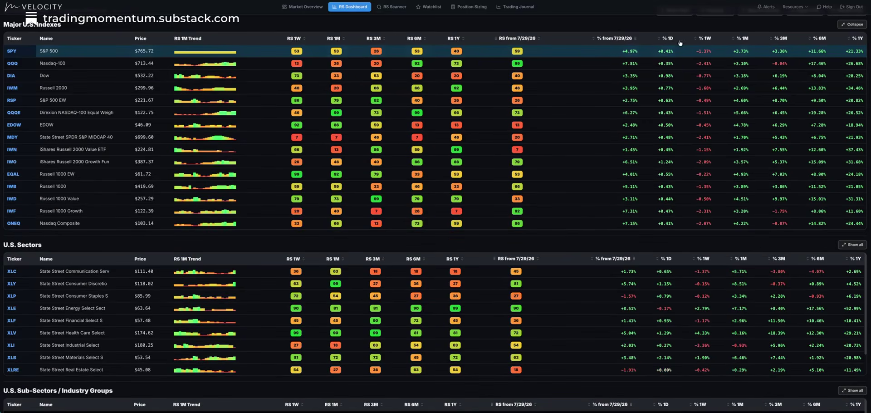
click(705, 36)
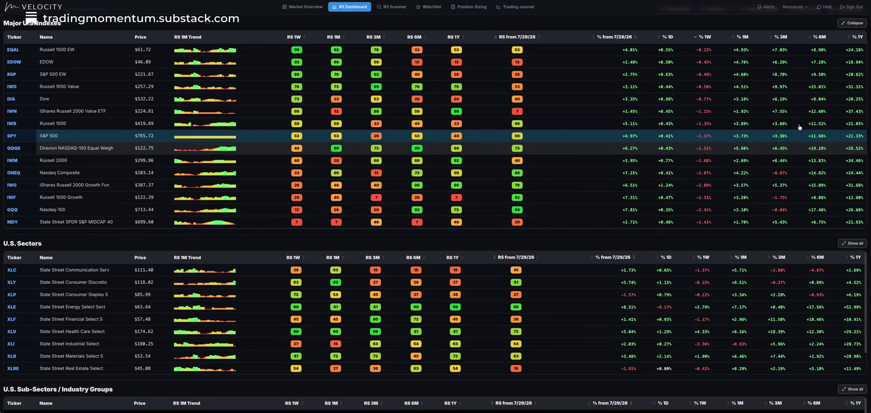
click(626, 37)
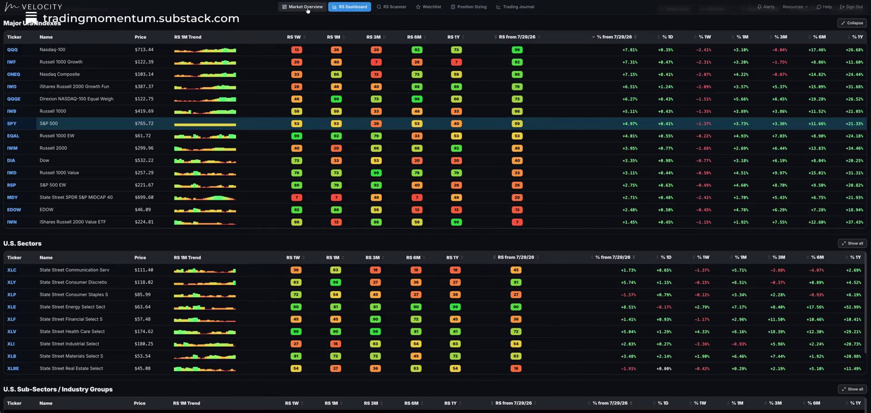
Open the RS Scanner and review the available RS ranking timeframes.
click(397, 7)
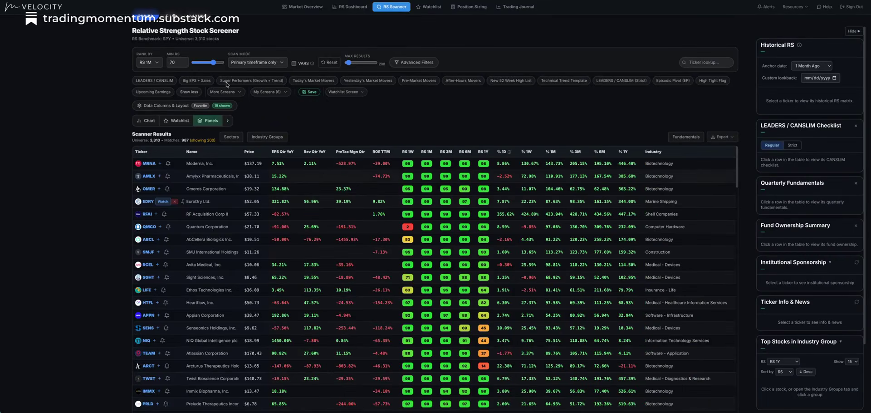
scroll(312, 123, up, 1)
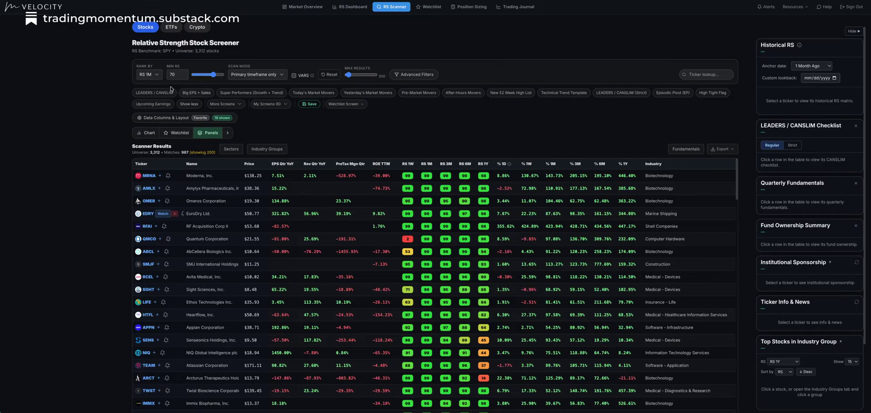
click(151, 74)
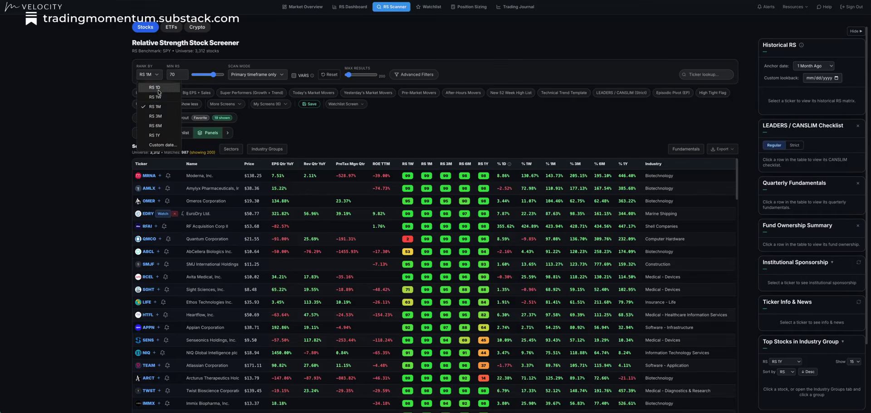
click(262, 125)
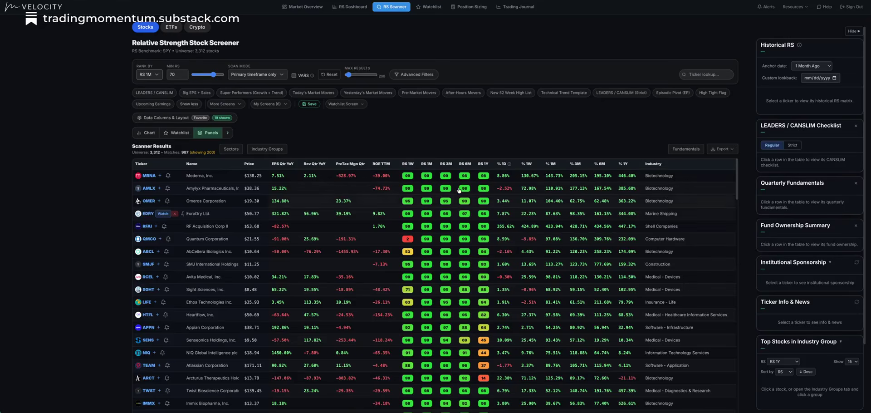
Rank the stock scan by RS 1Y and sort the results by RS 1M with the weakest values first.
click(449, 163)
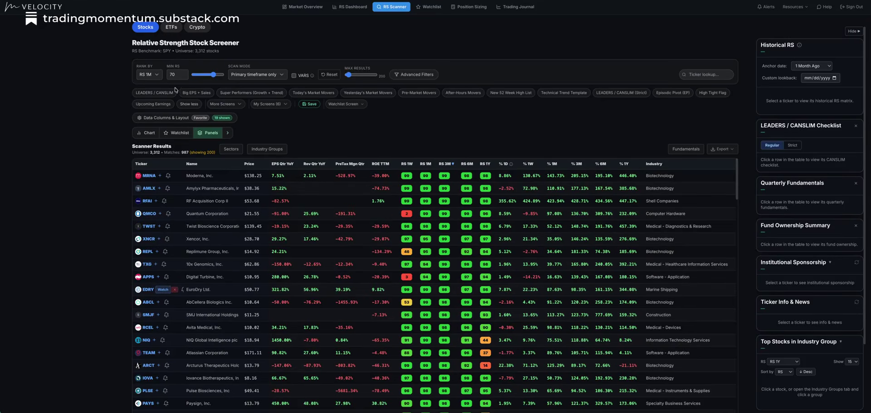
click(154, 75)
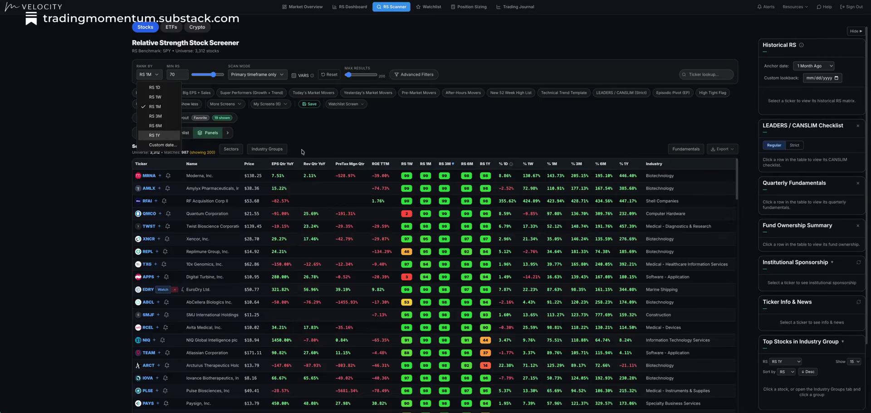
click(166, 135)
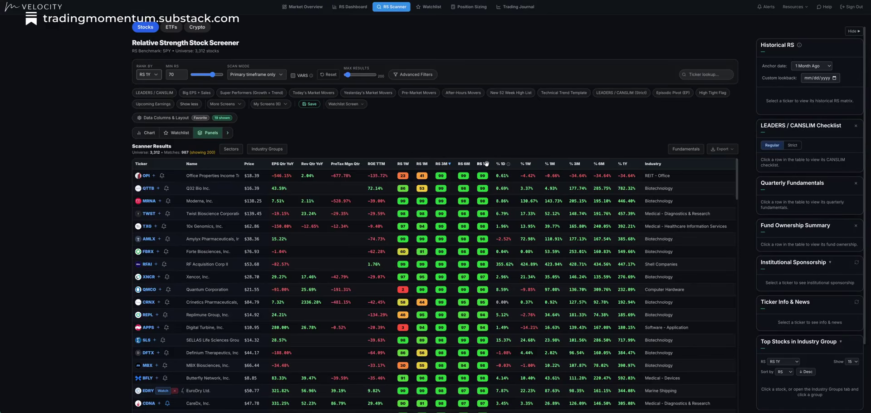
click(421, 164)
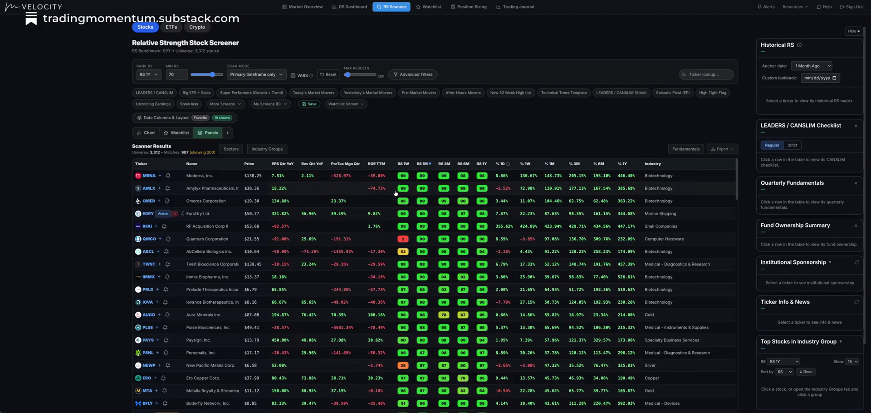
click(419, 164)
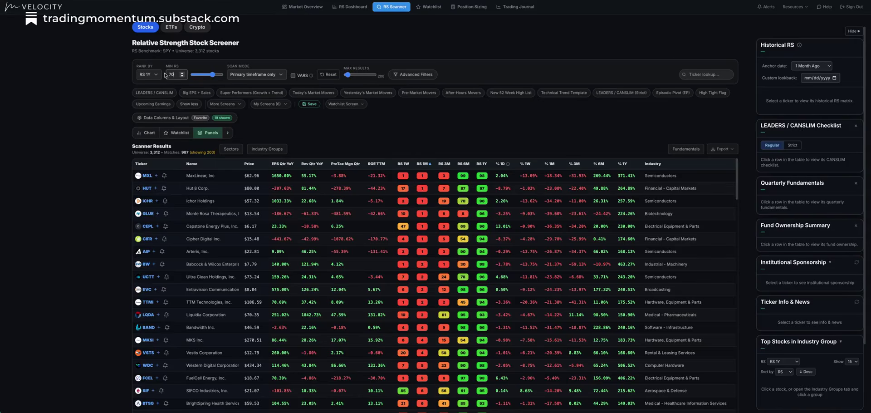
Look up the ticker RELY in the scanner and review its relative strength across the timeframes.
click(695, 74)
text(r)
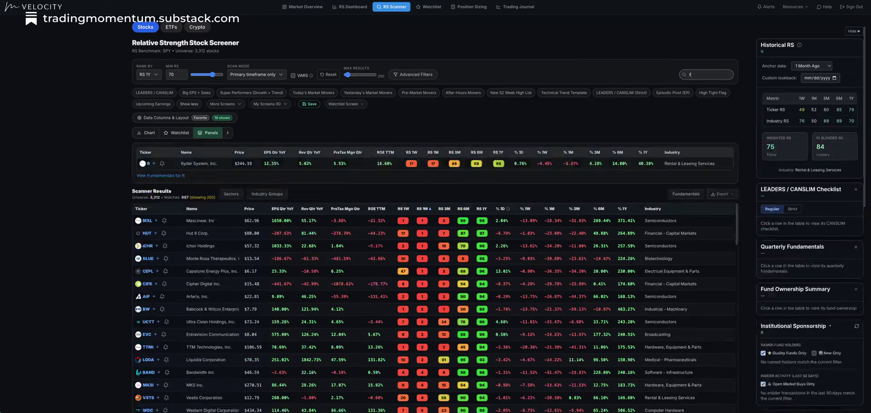
text(el)
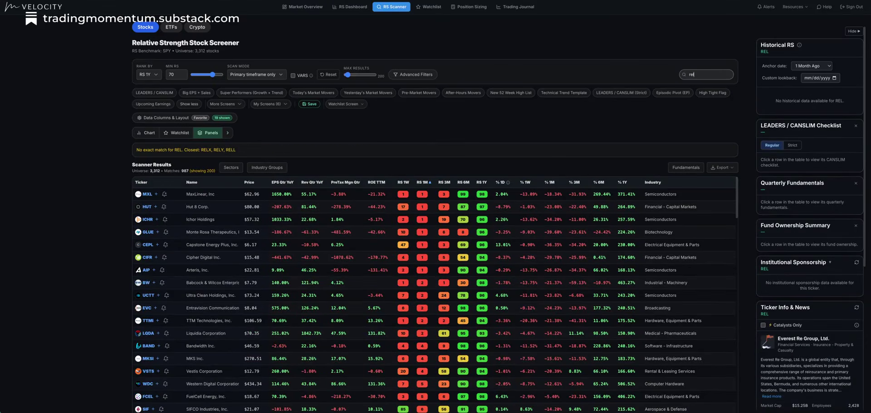
text(y)
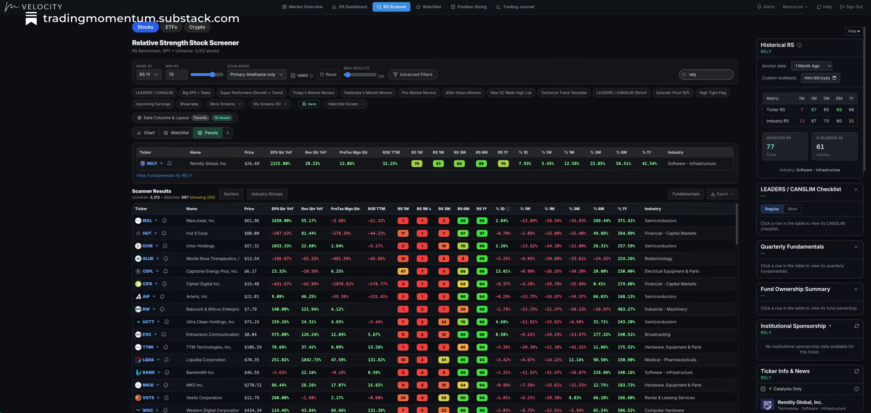
right_click(527, 144)
click(468, 125)
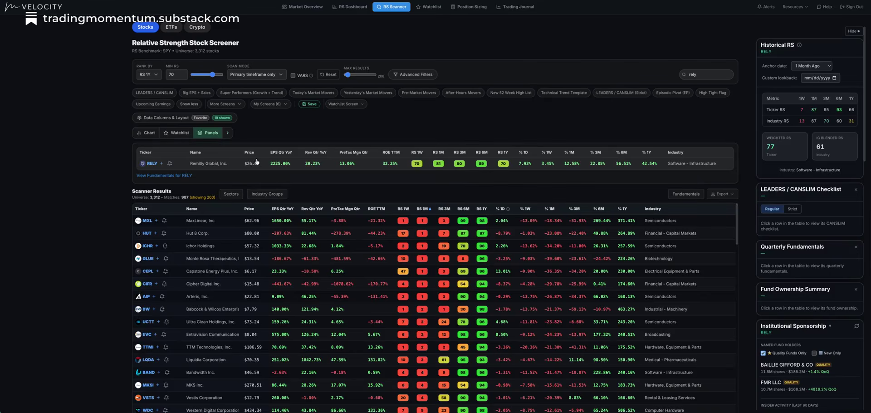
Open the RELY chart, set it to the weekly timeframe, and shift it slightly to show the latest candles.
click(152, 164)
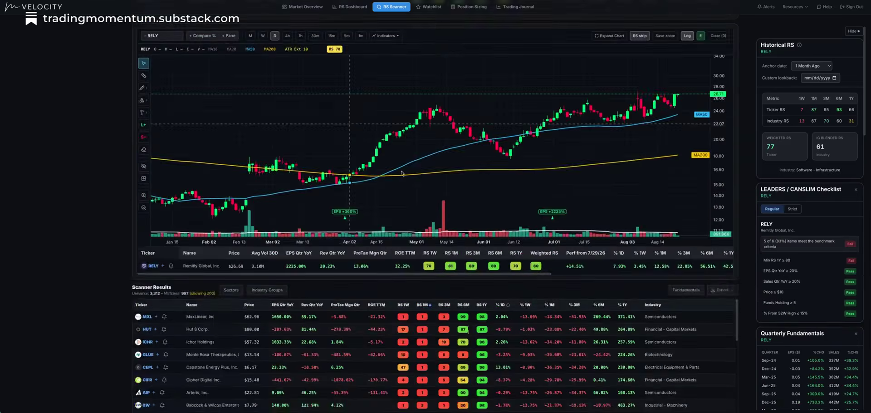
scroll(401, 173, down, 3)
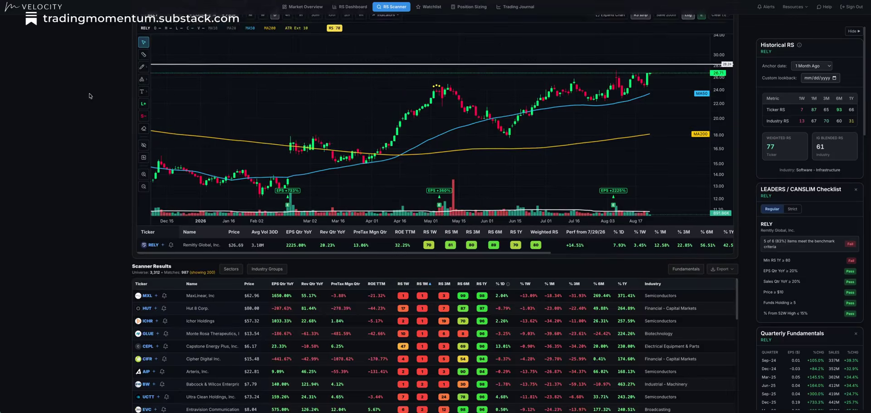
scroll(90, 95, up, 2)
click(263, 69)
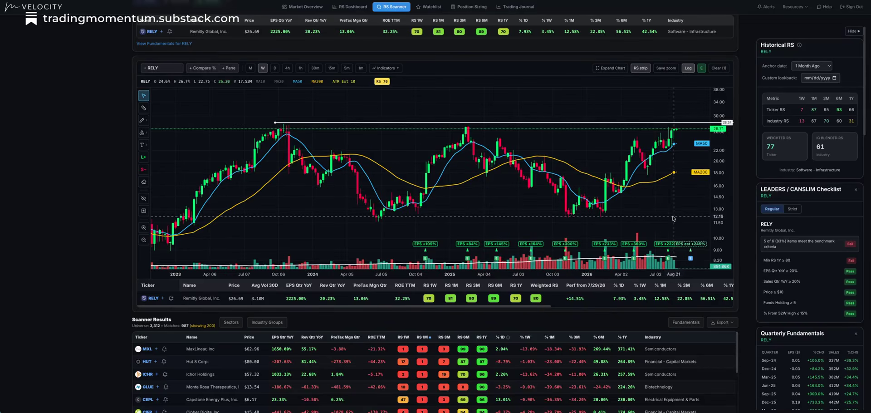
drag(673, 218, 684, 214)
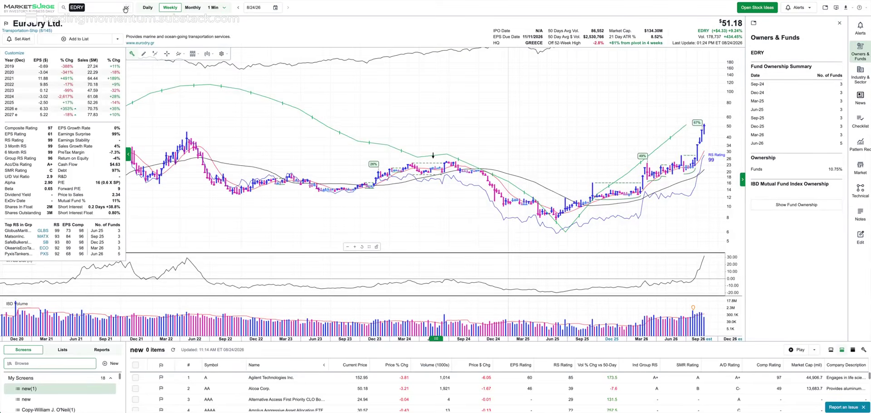
Switch to MarketSurge, load the RELY weekly chart, and enlarge the chart area above the screen list.
click(117, 9)
text(rely)
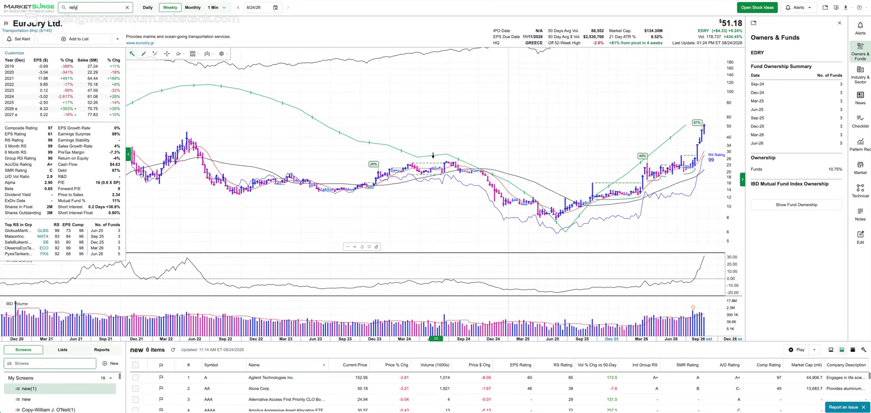
key(Return)
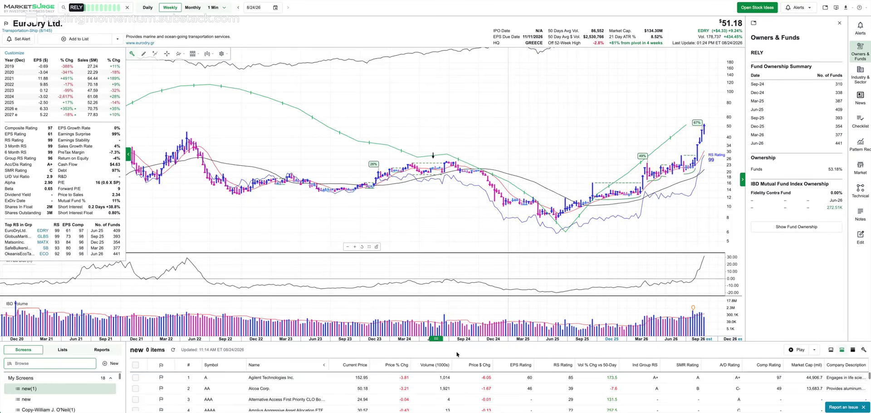
drag(440, 343, 439, 369)
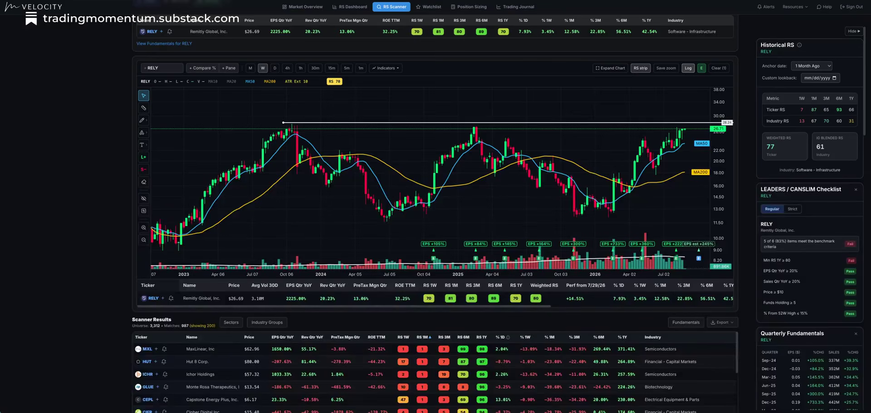
Return to the RS Scanner, look up the ticker DELL, and load its weekly chart in place of RELY.
scroll(100, 88, up, 5)
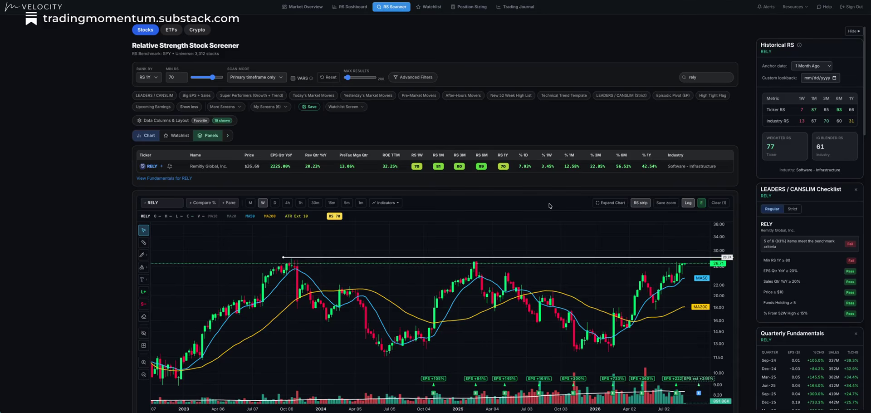
click(176, 77)
click(705, 77)
key(ctrl+a)
text(d)
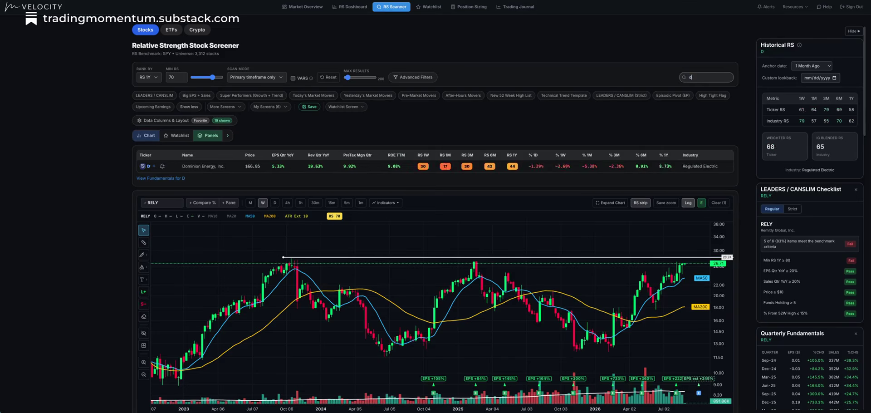
text(ell)
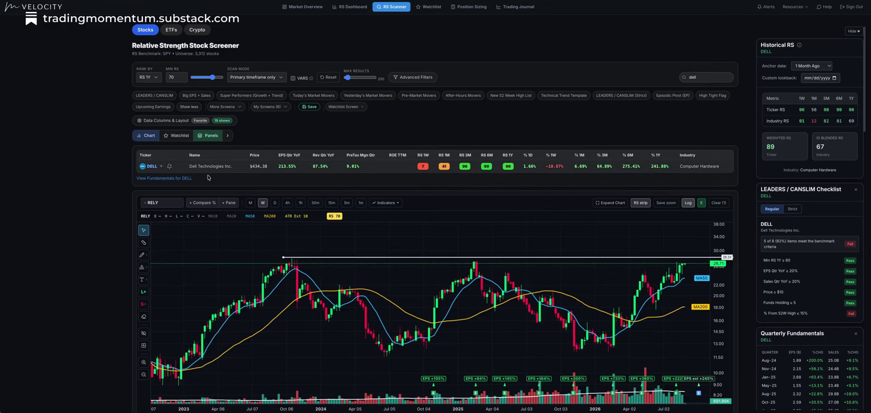
click(164, 178)
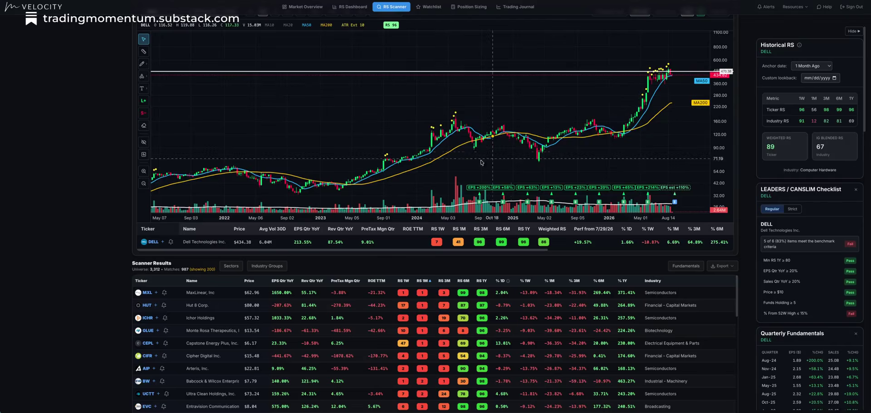
scroll(745, 109, up, 1)
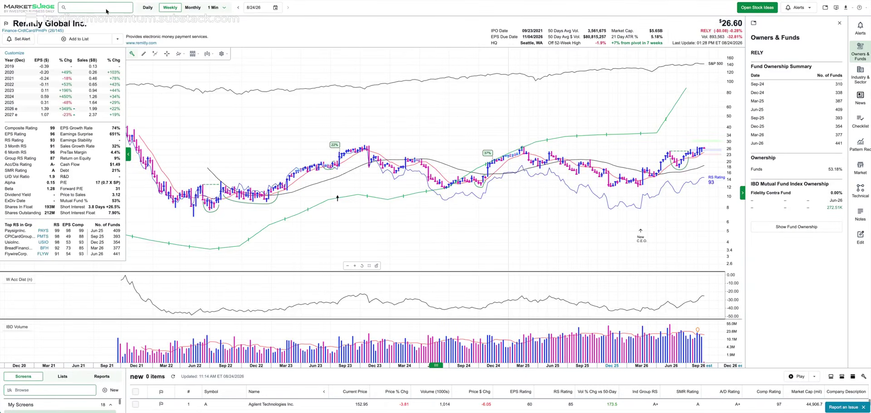
Load DELL in MarketSurge and examine its weekly base and recent price action.
text(dell)
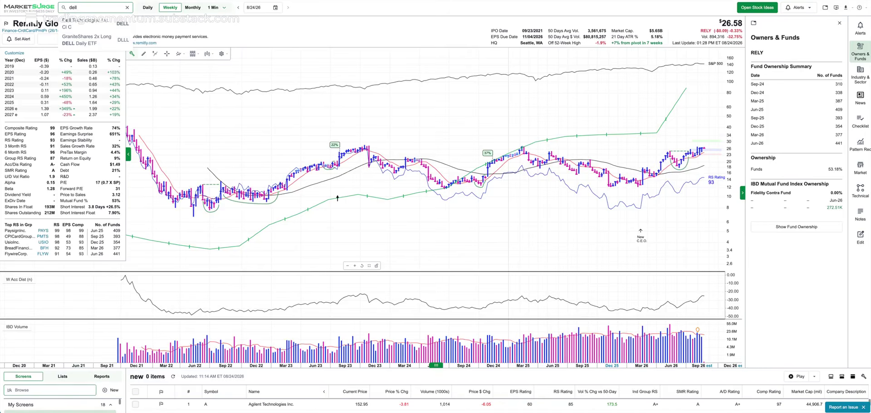
key(Return)
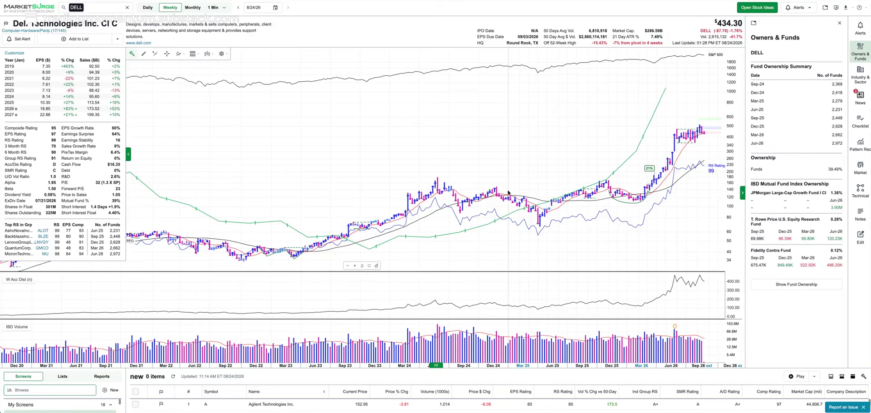
mouse_move(648, 189)
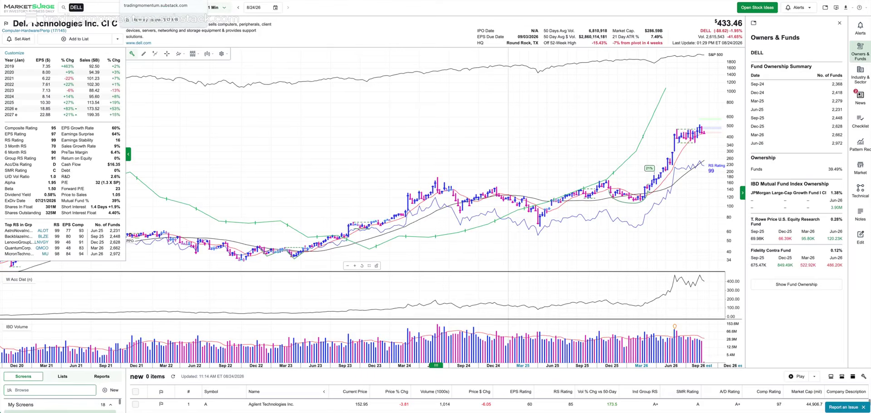
Go back to the RS Scanner and review DELL's weekly chart together with its RS ratings.
click(155, 1)
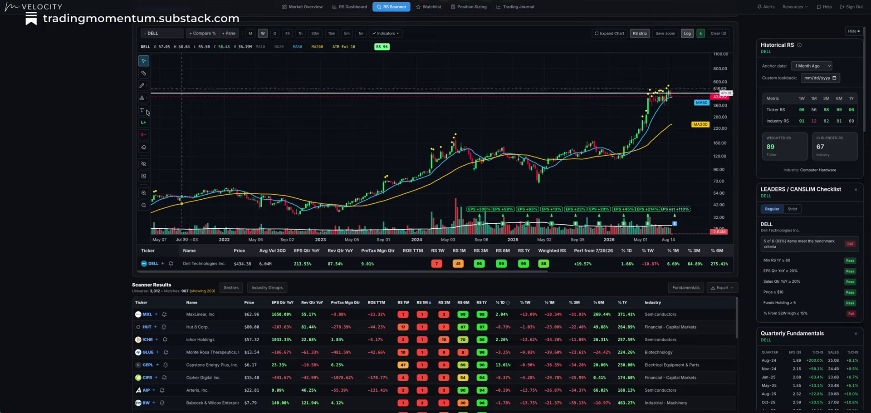
scroll(50, 142, up, 1)
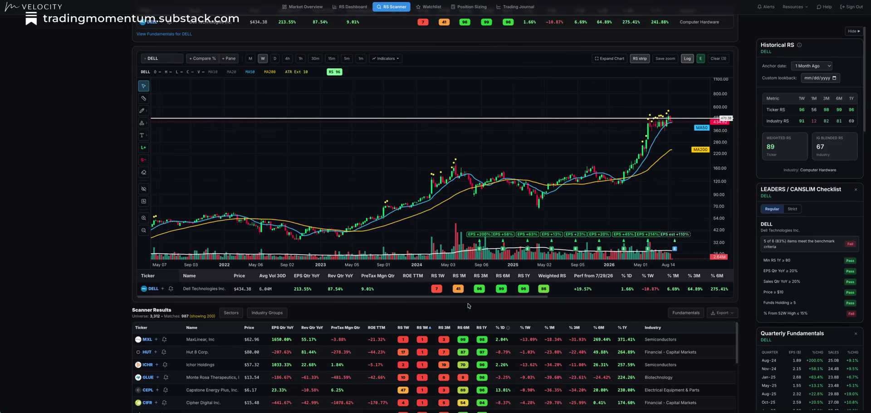
scroll(514, 319, up, 1)
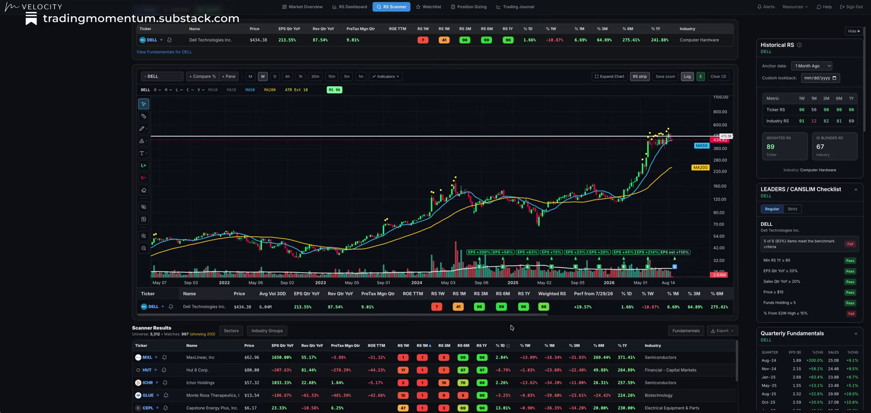
Look up the ticker RELY in the stock screener, load its weekly chart in place of DELL, and review it with its RS ratings.
scroll(518, 330, up, 3)
click(710, 78)
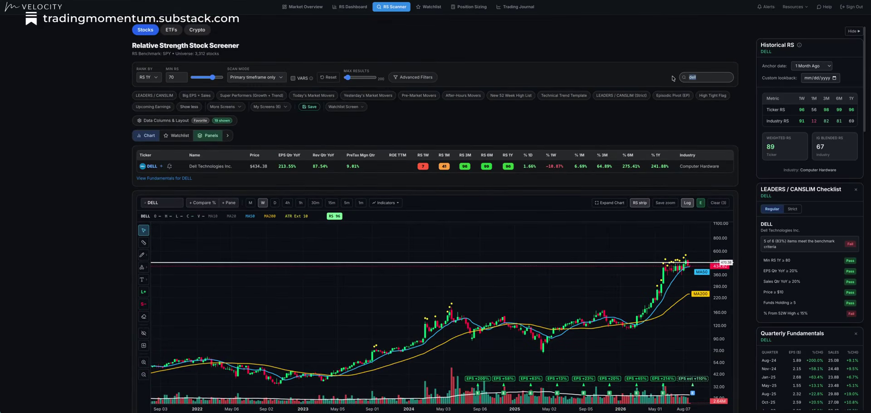
text(re)
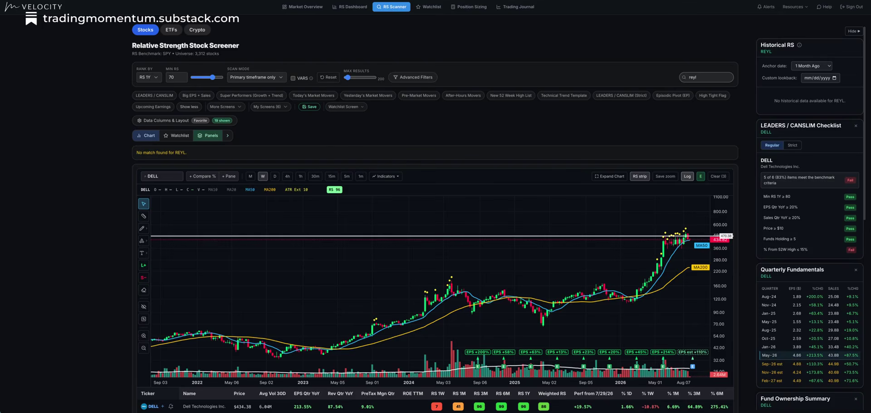
text(ly)
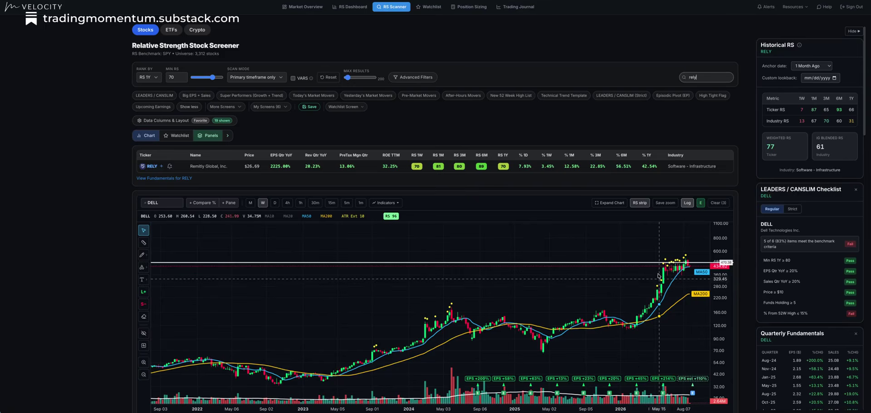
click(151, 166)
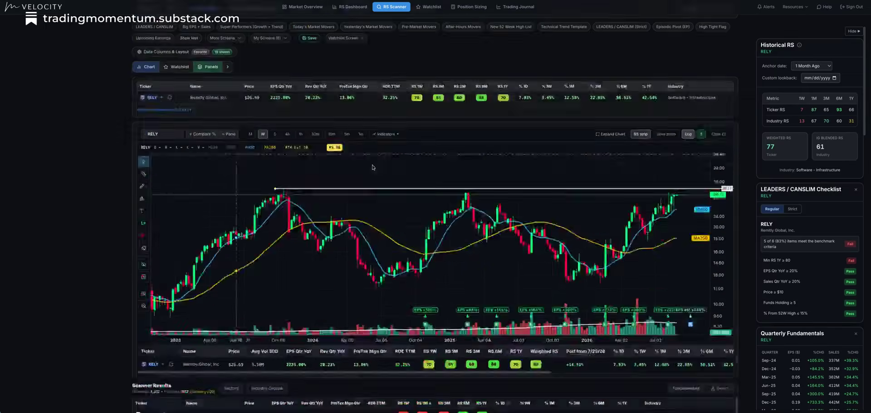
scroll(75, 159, up, 3)
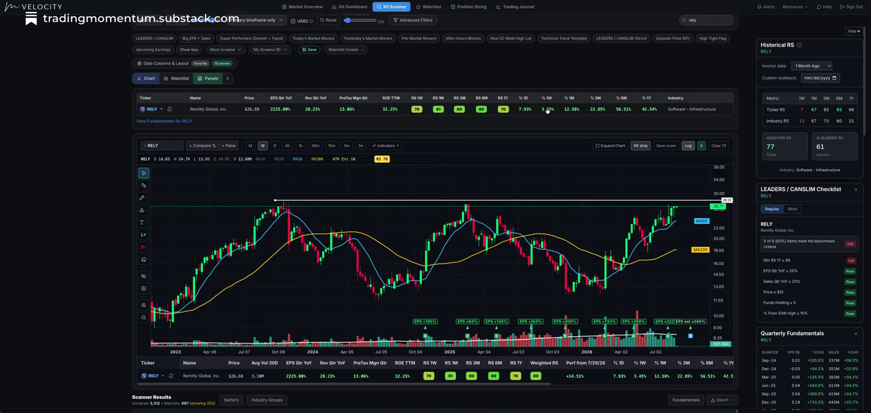
scroll(500, 63, up, 2)
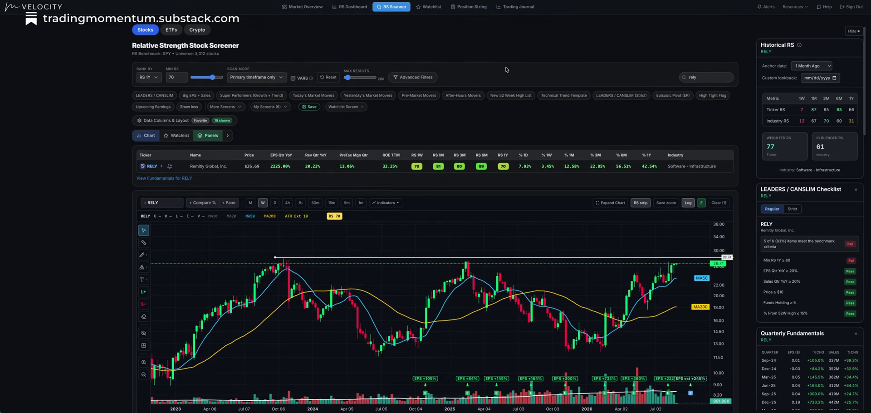